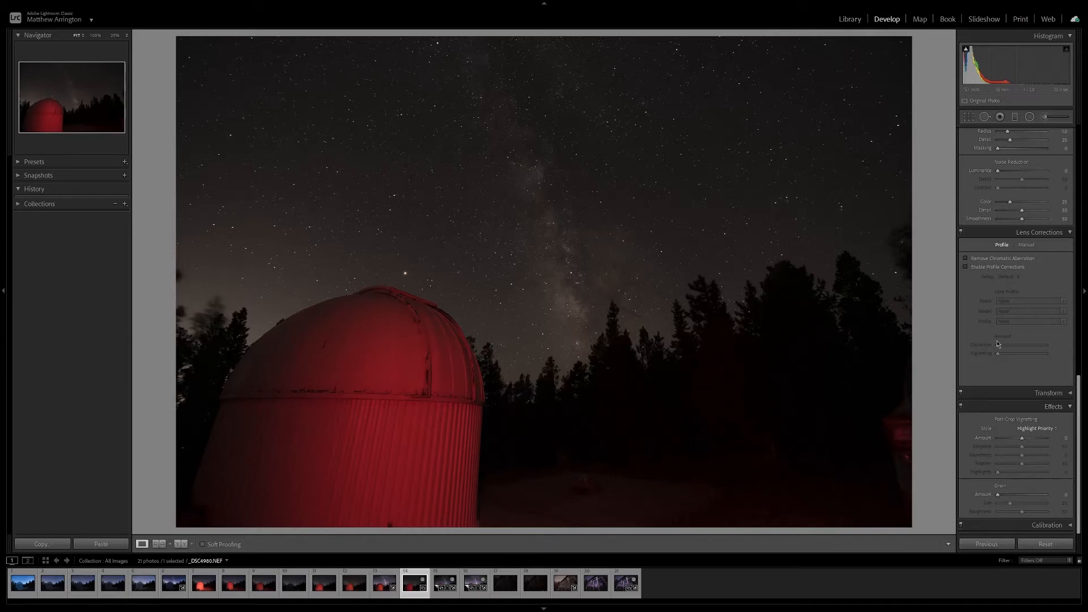
Turn on chromatic aberration removal and lens profile corrections for the observatory photo.
left_click(965, 258)
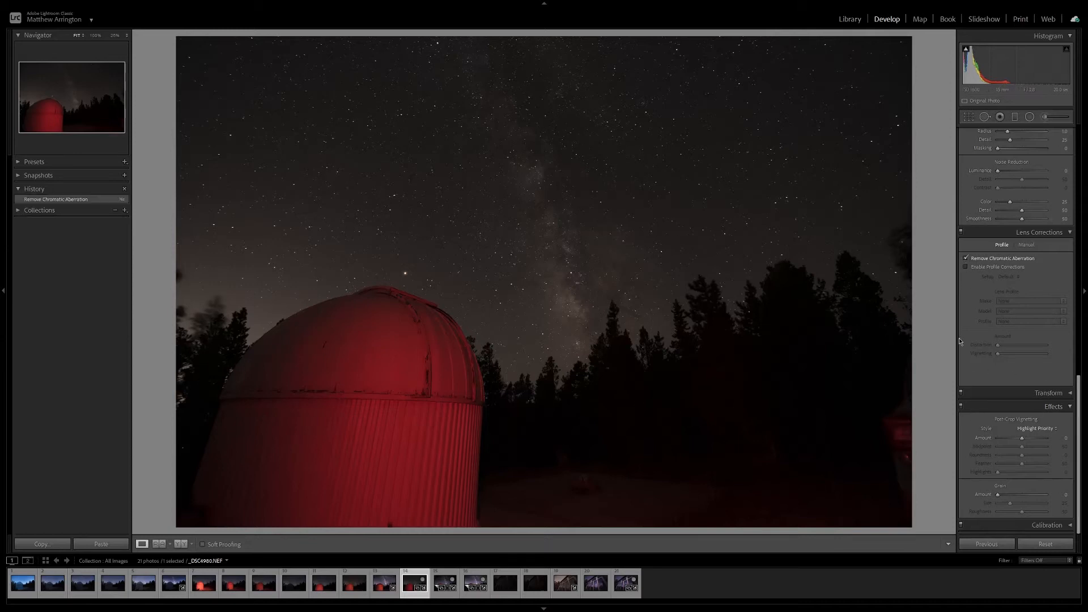
left_click(966, 267)
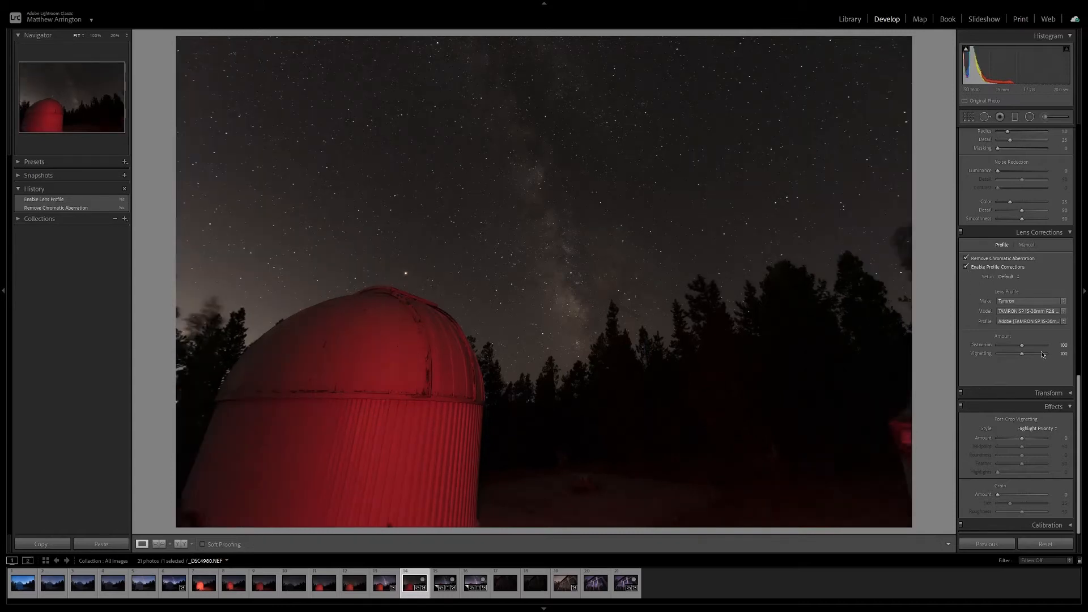
scroll(1074, 341, "up", 2)
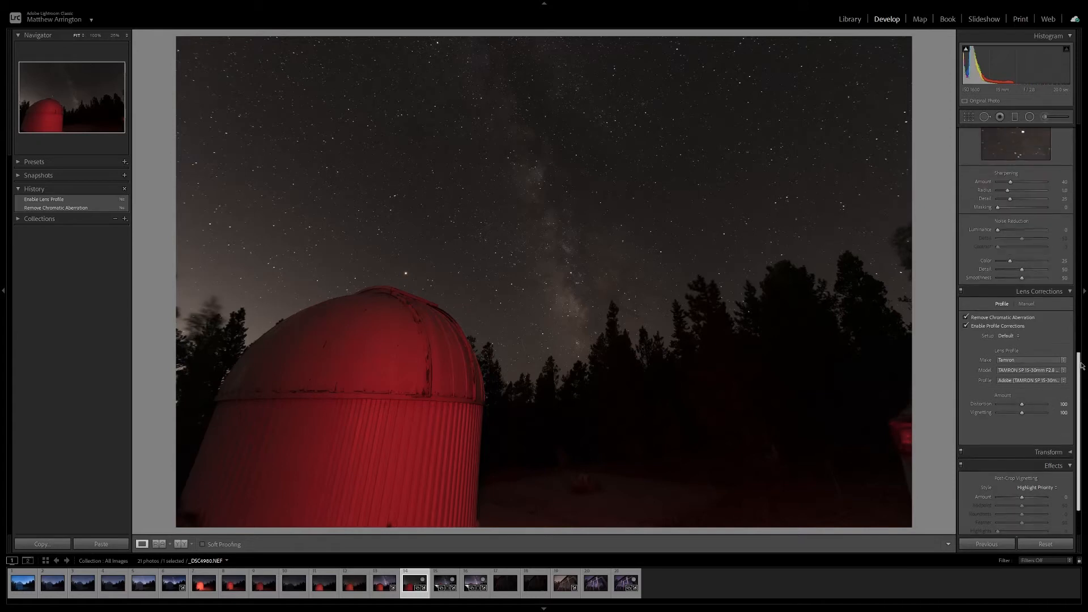
left_click(1071, 292)
Apply the Camera Matching Vivid profile to the photo and raise the overall exposure to +0.35.
scroll(1066, 187, "up", 10)
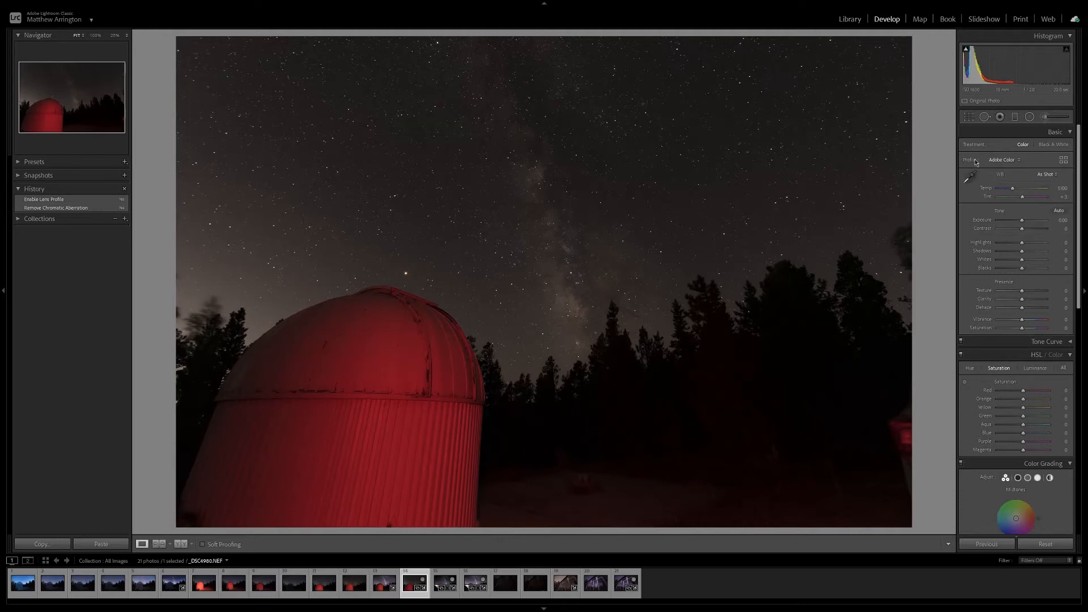
left_click(1064, 161)
scroll(1086, 338, "down", 5)
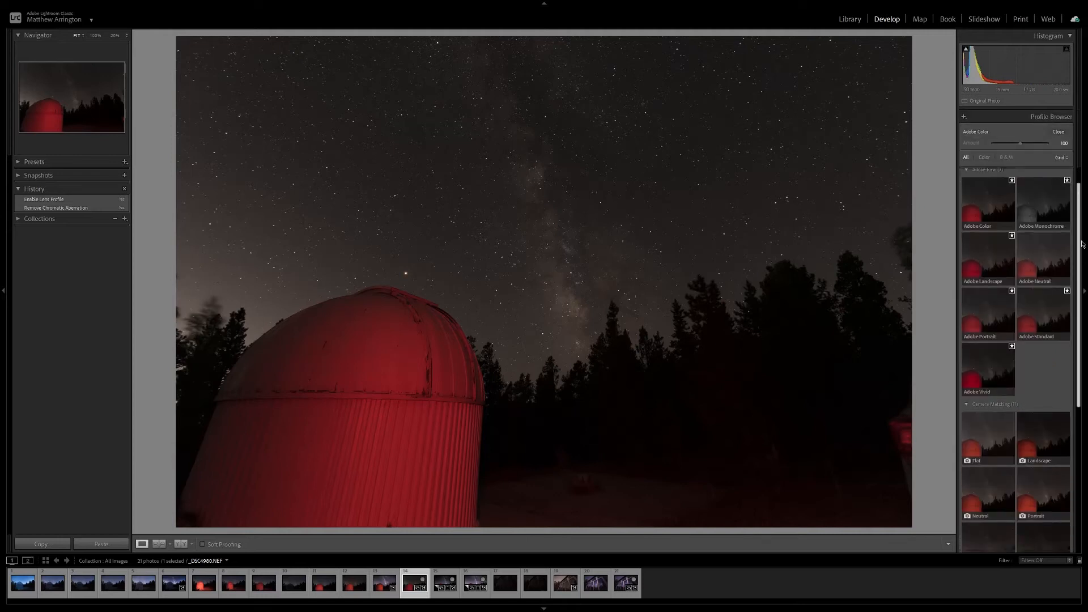
scroll(1086, 337, "down", 1)
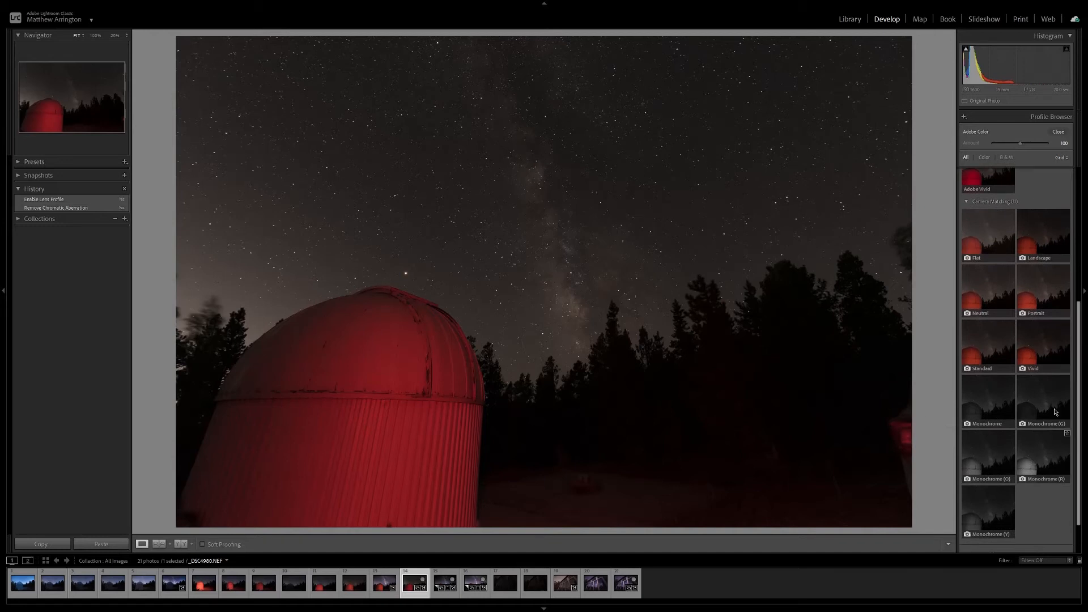
left_click(1050, 344)
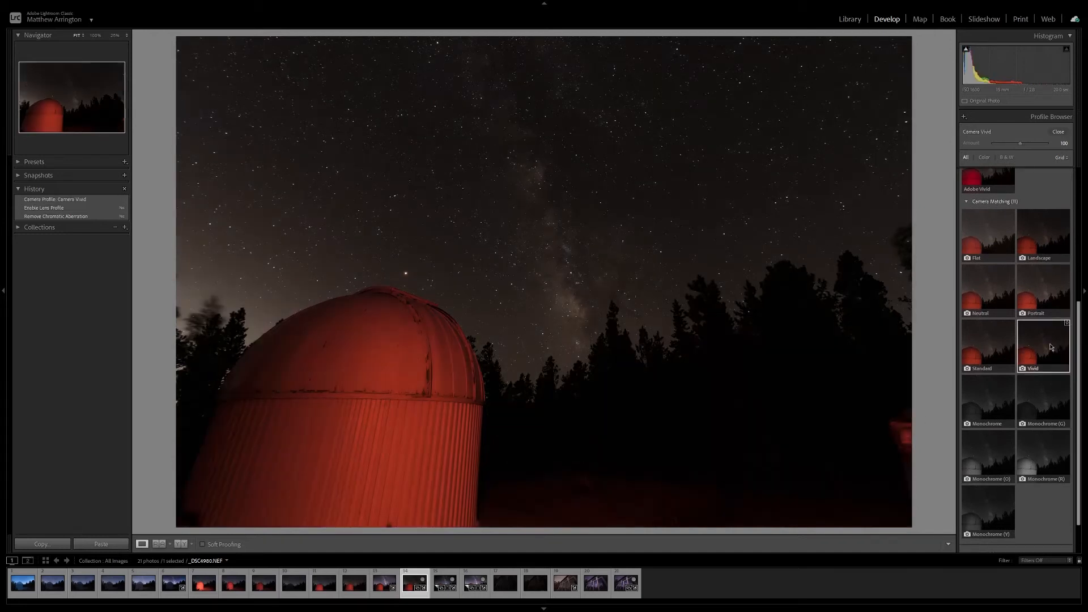
left_click(1057, 133)
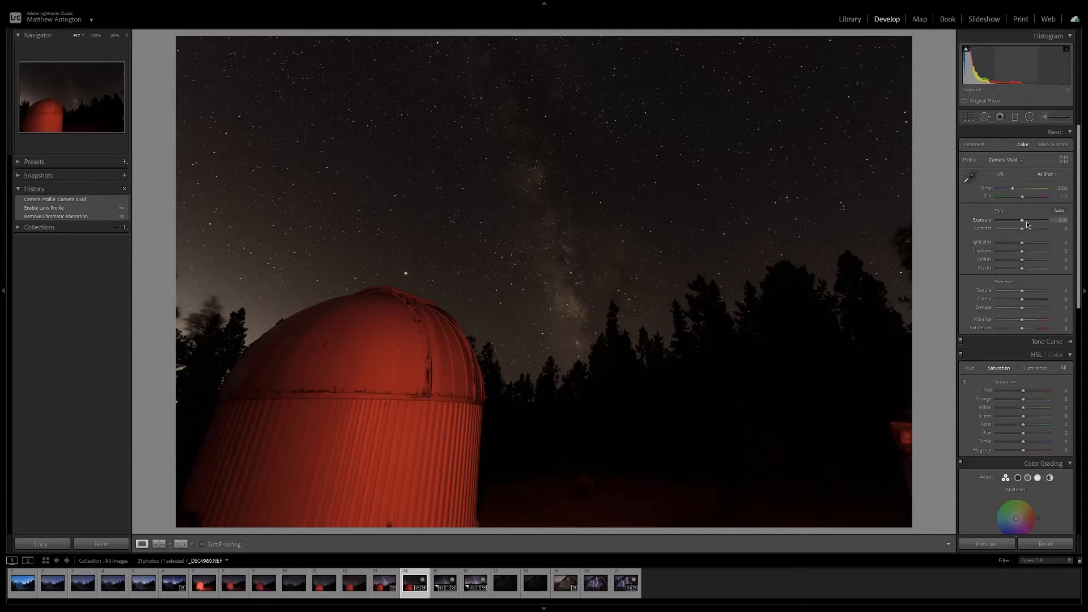
left_click_drag(1023, 221, 1025, 220)
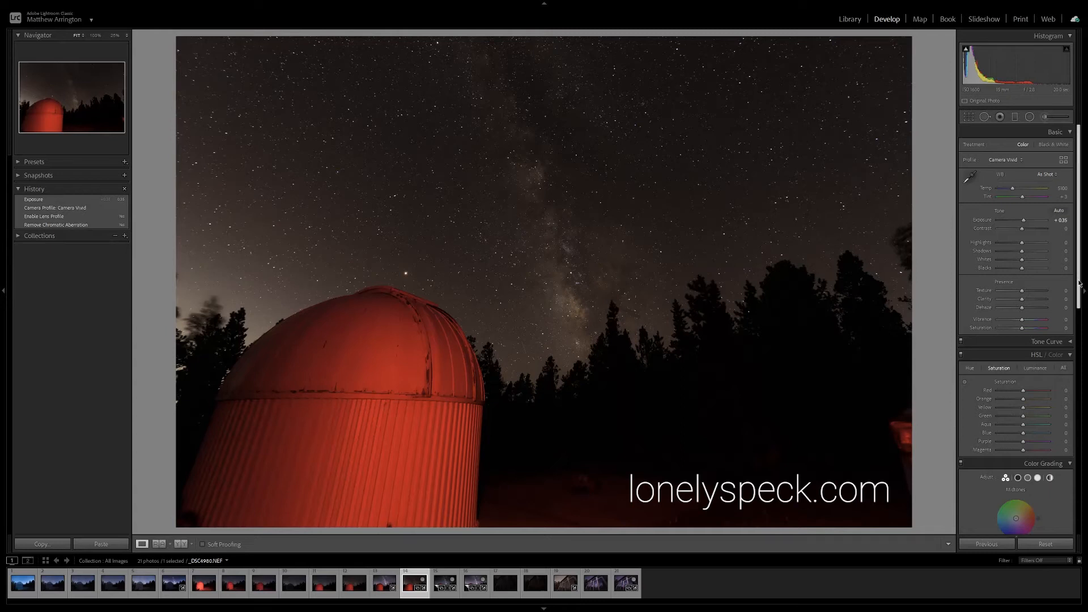
Push Vibrance and Saturation to +100 to exaggerate the colours, and cool the white balance temperature until the sky turns blue.
scroll(1080, 283, "down", 1)
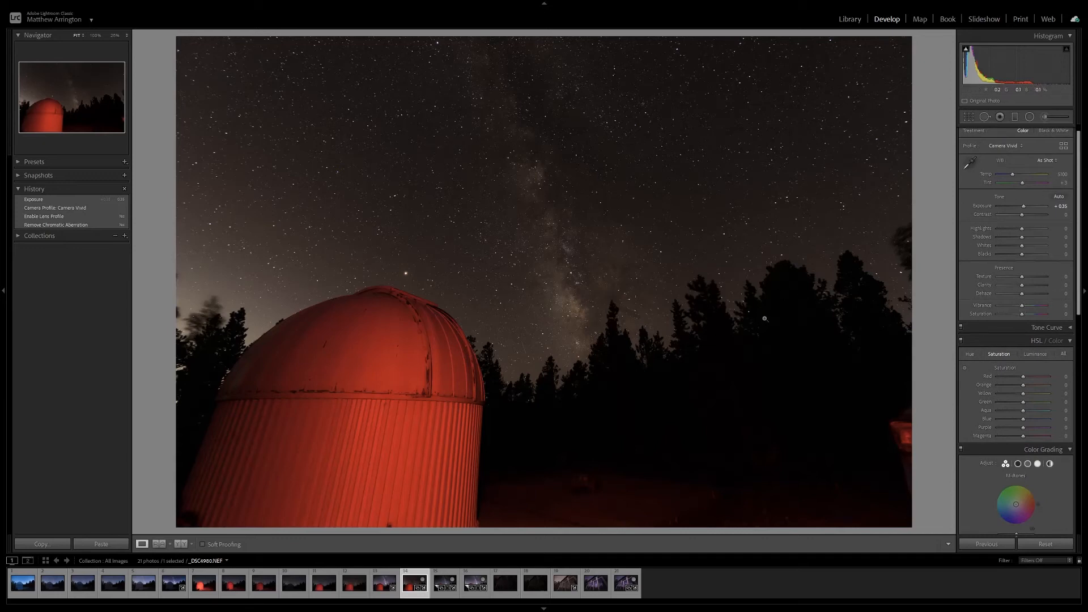
scroll(1071, 291, "down", 1)
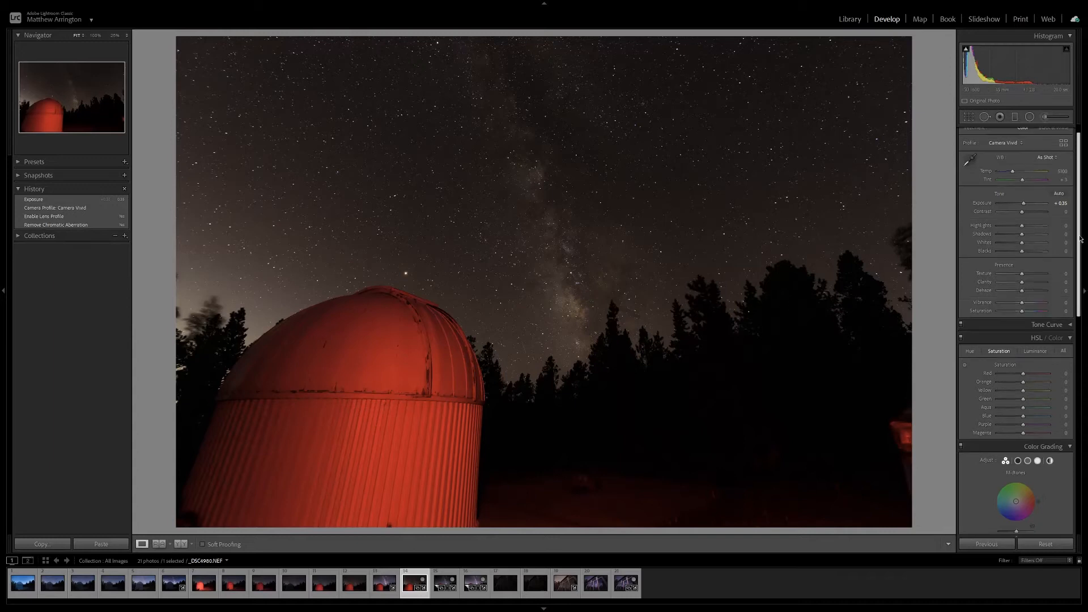
left_click_drag(1023, 298, 1058, 309)
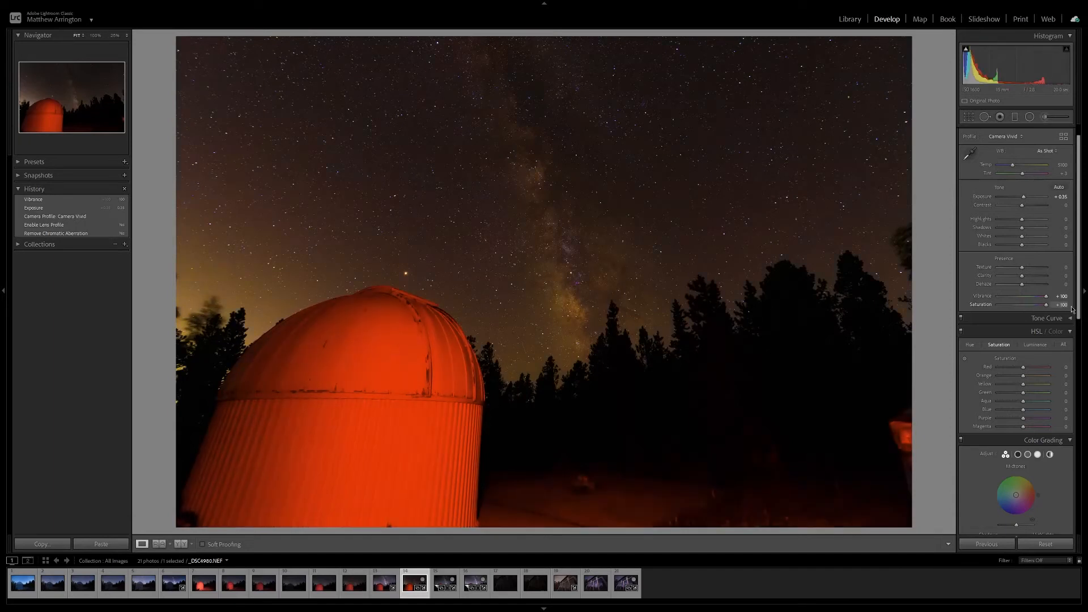
scroll(1081, 306, "up", 2)
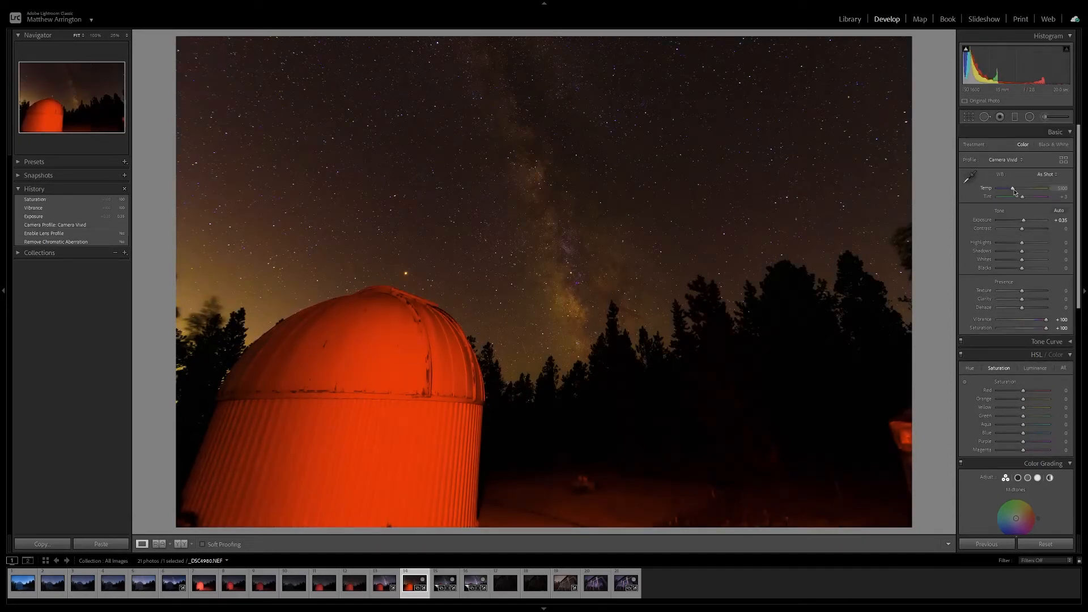
left_click_drag(1013, 192, 1008, 187)
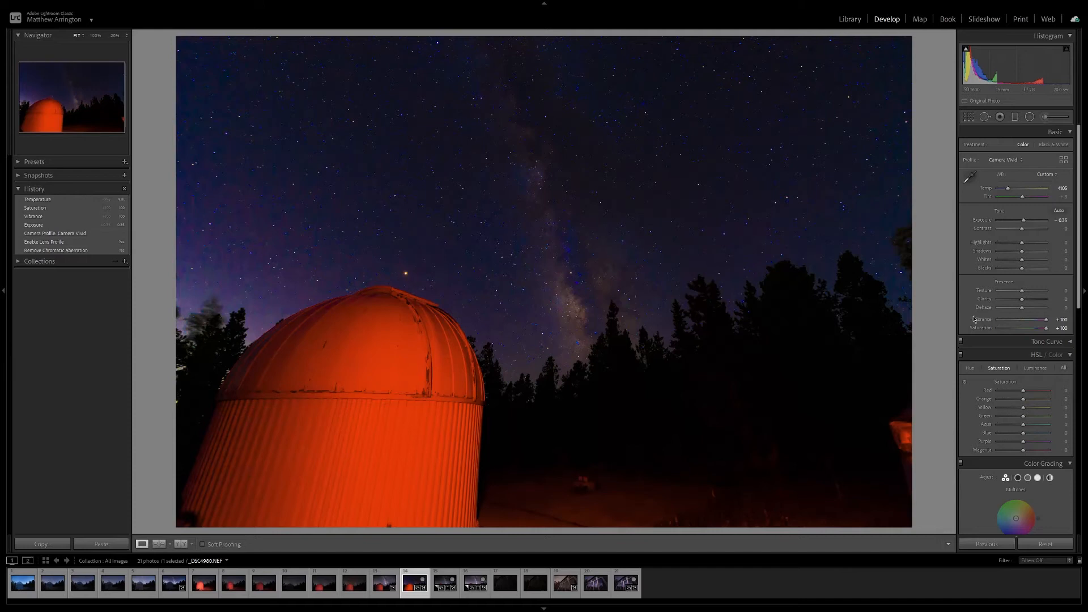
Reset Vibrance and Saturation to 0 and raise the overall exposure to +0.44.
double_click(1045, 321)
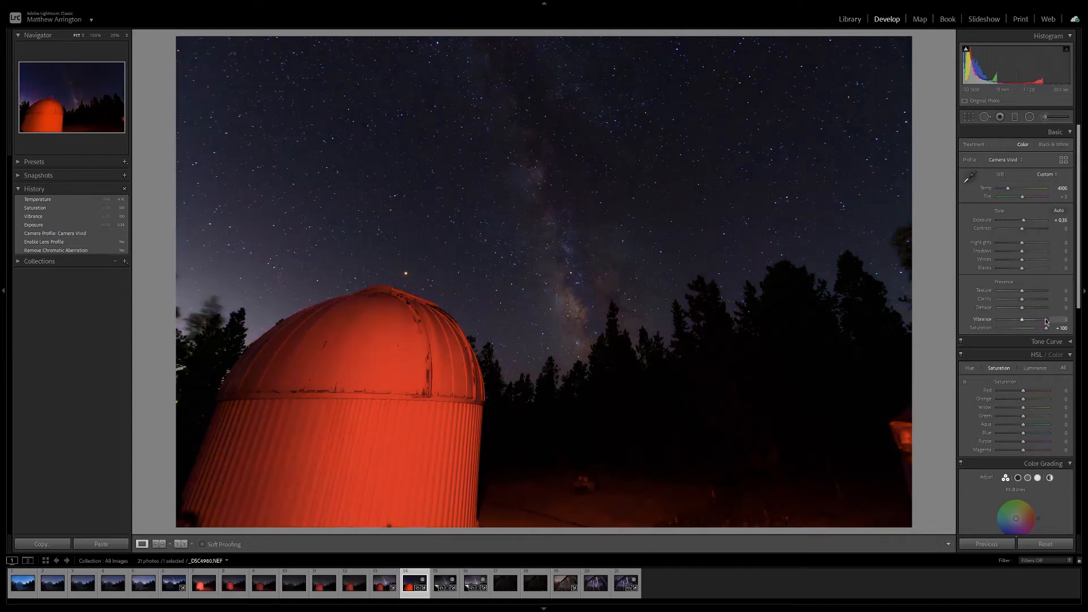
double_click(1046, 328)
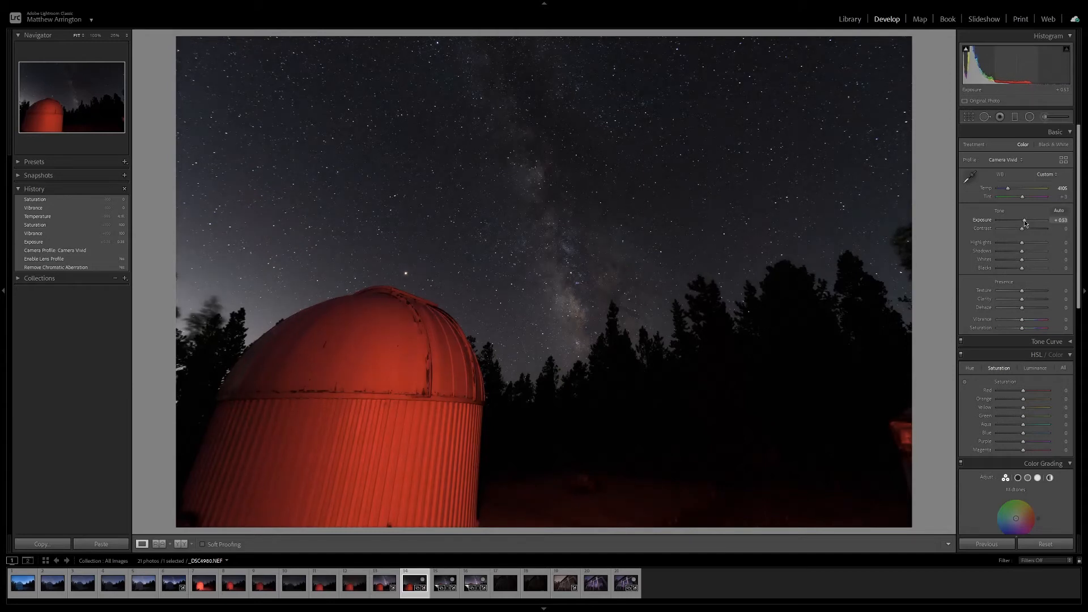
left_click_drag(1024, 222, 1026, 223)
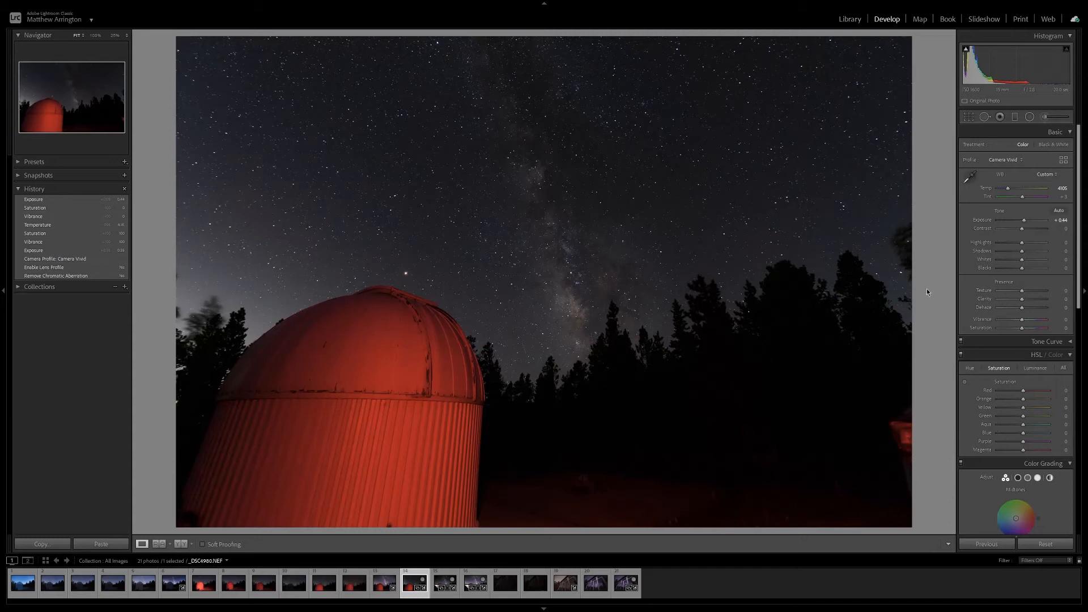
Add a graduated filter over the sky with its transition centred on the treeline, and reset its exposure to 0.
left_click(1015, 119)
left_click_drag(549, 322, 561, 411)
left_click_drag(550, 369, 552, 378)
double_click(1015, 179)
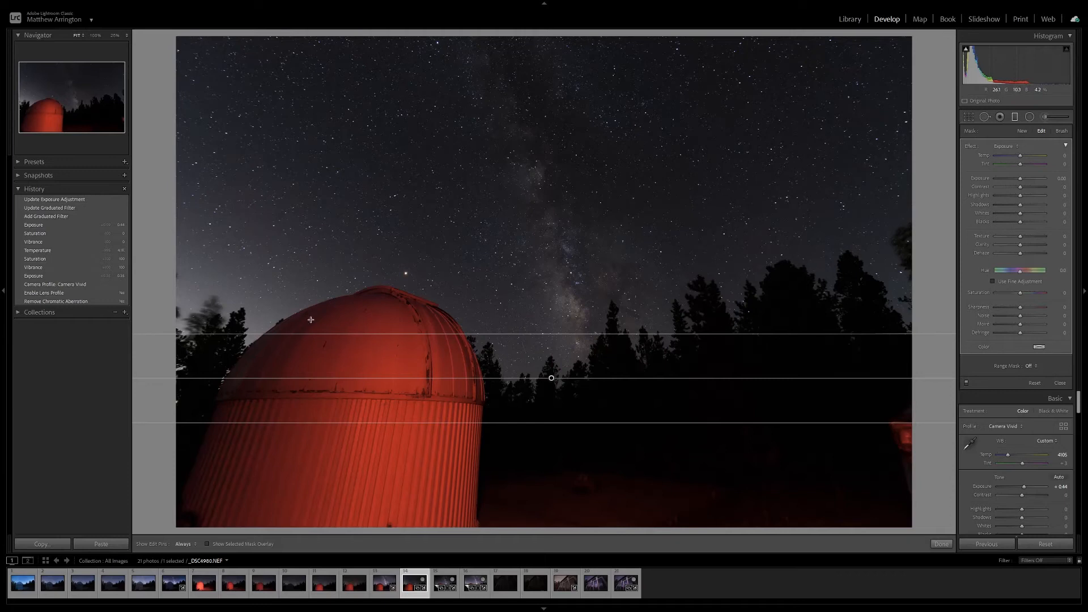
Limit the sky filter with a Luminance range mask, showing the mask and setting Range to 29/100 and Smoothness to 20.
left_click(1030, 367)
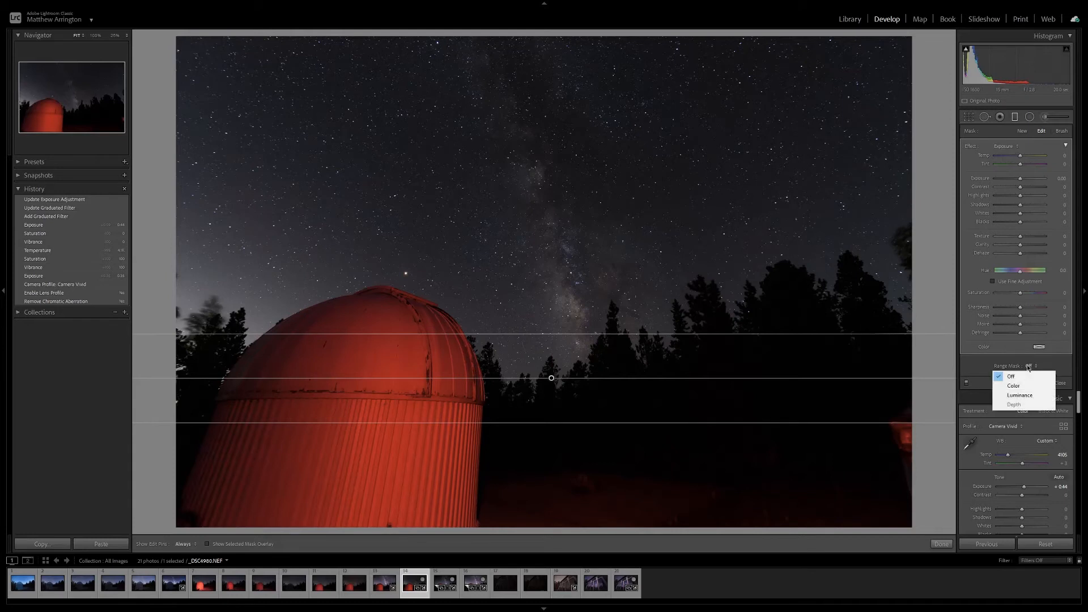
left_click(1007, 397)
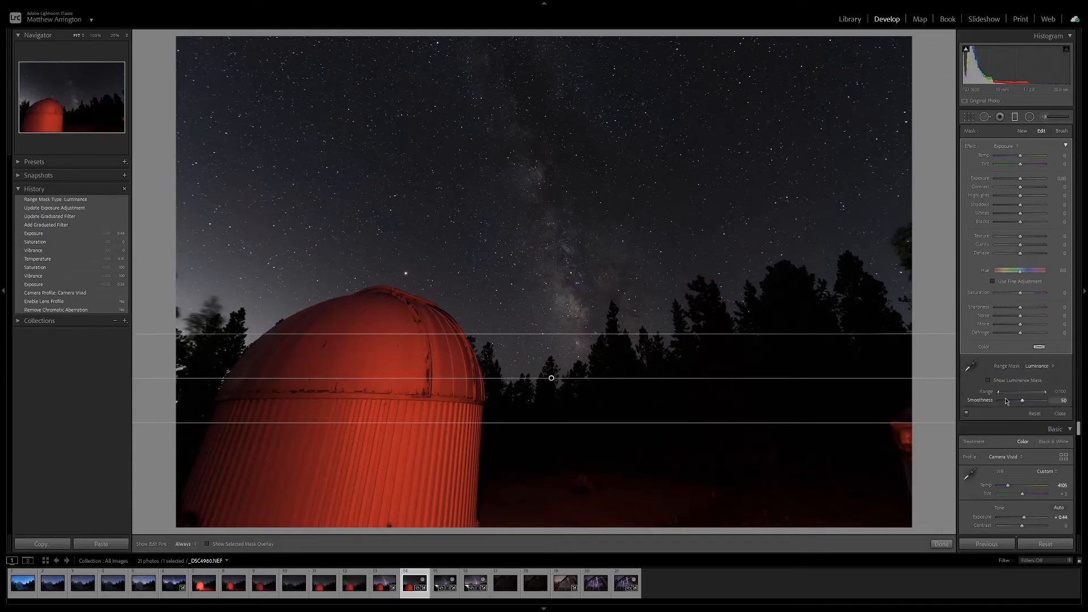
left_click(993, 382)
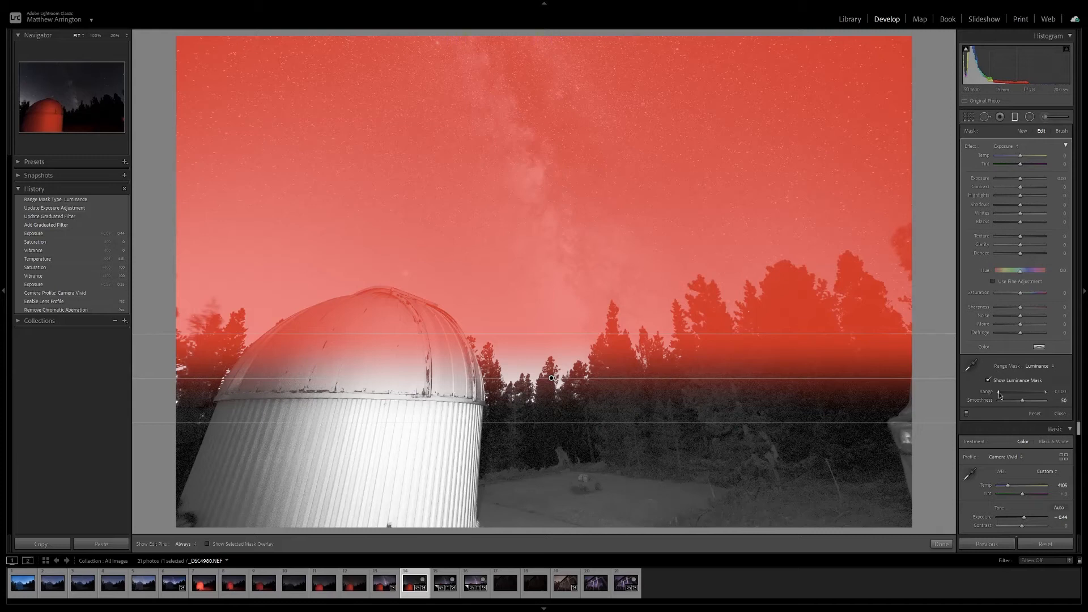
left_click_drag(999, 395, 1000, 396)
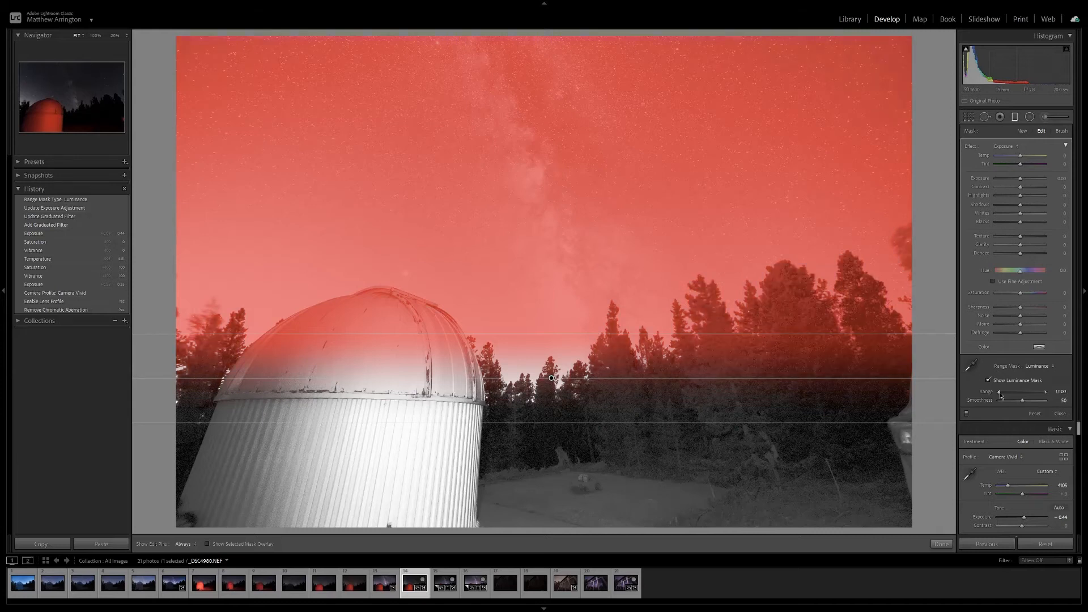
left_click_drag(1002, 396, 1011, 393)
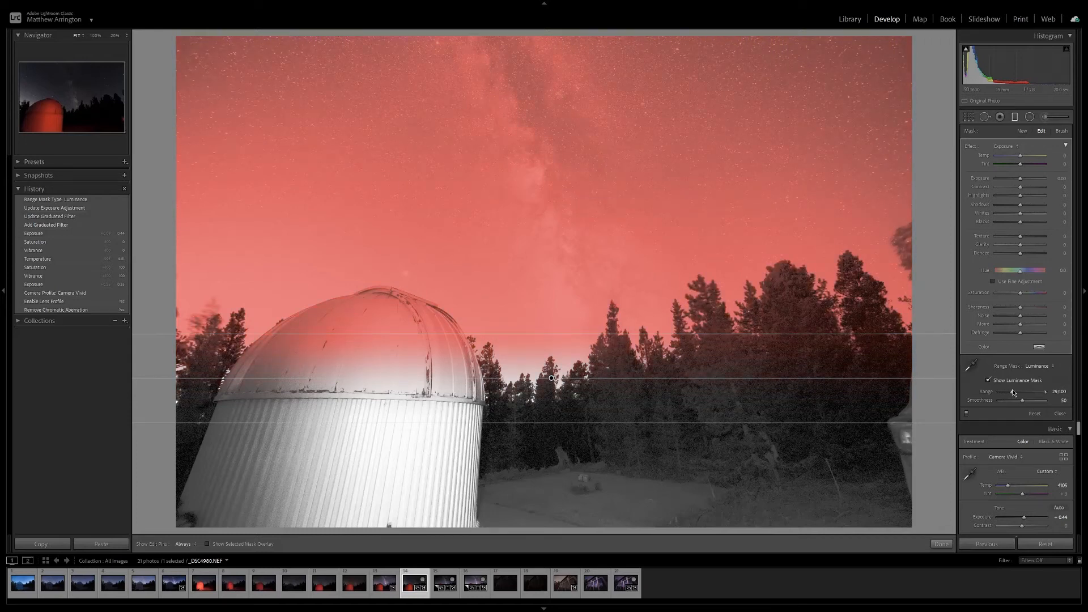
left_click_drag(1012, 389, 1016, 400)
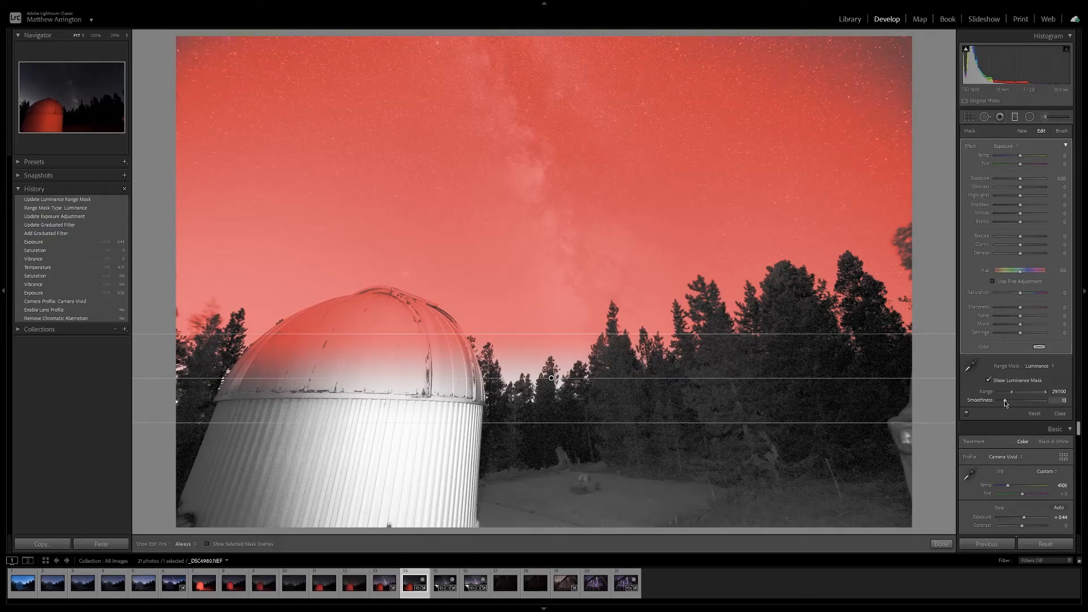
left_click_drag(1007, 400, 1009, 404)
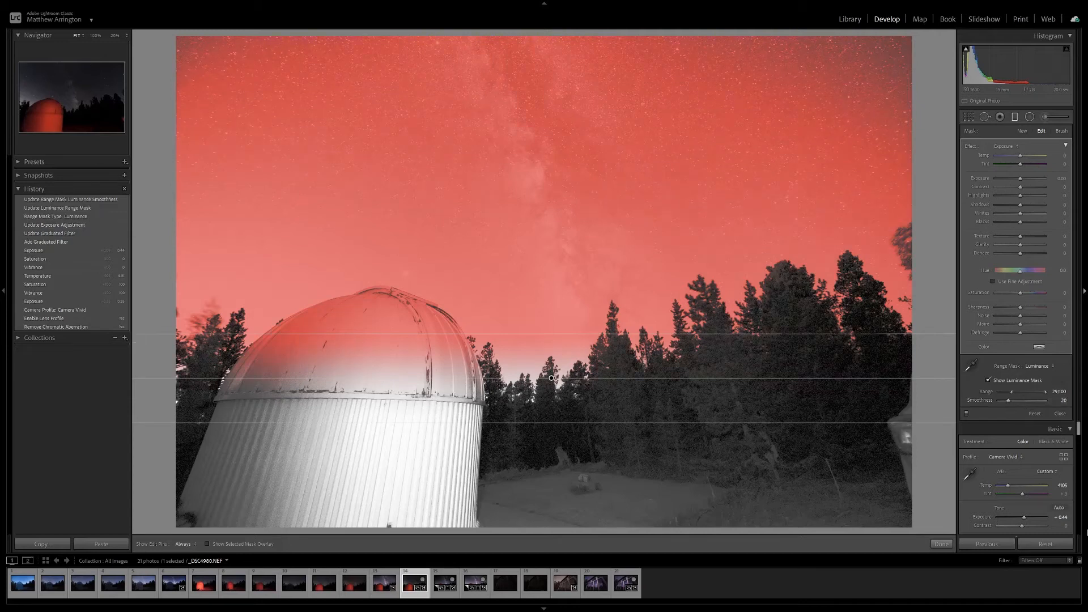
Erase the observatory dome from the filter mask with the Erase brush, and hide the luminance mask.
left_click(1062, 131)
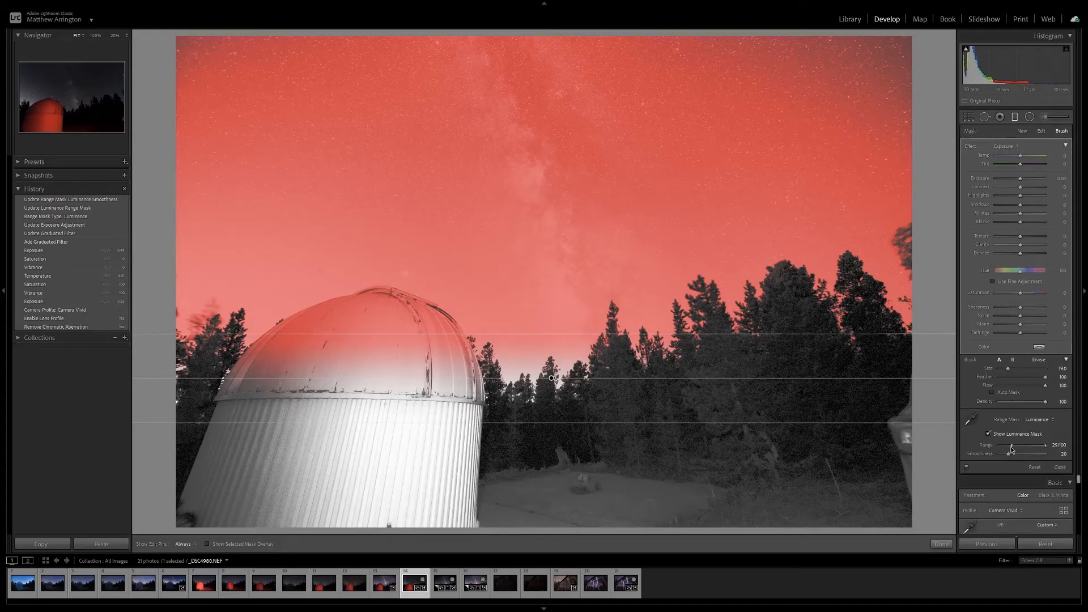
left_click(1039, 360)
mouse_move(427, 361)
left_mouse_down()
mouse_move(317, 363)
mouse_move(272, 385)
mouse_move(358, 349)
mouse_move(433, 340)
mouse_move(454, 371)
mouse_move(363, 318)
mouse_move(289, 369)
mouse_move(272, 411)
mouse_move(378, 350)
left_mouse_up()
key("h")
left_click_drag(441, 401, 447, 413)
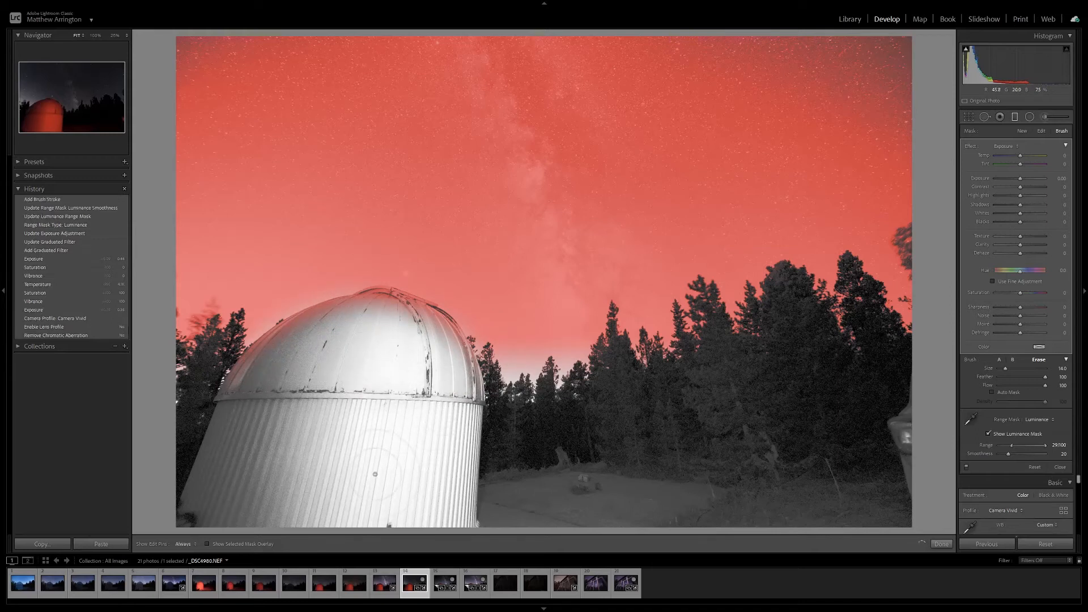
left_click(989, 435)
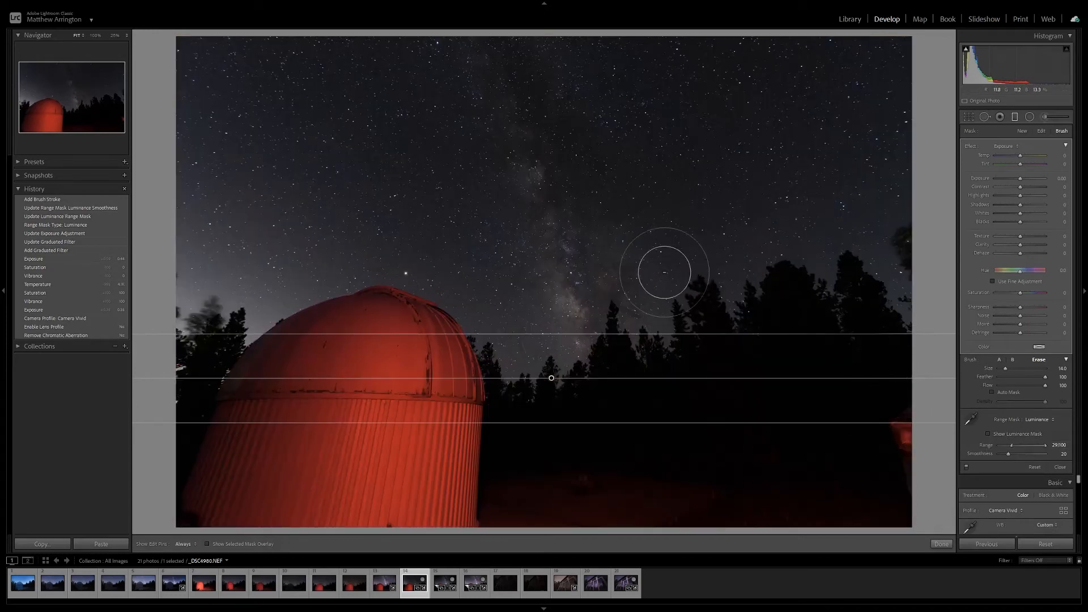
Brighten the masked sky by setting the filter's Exposure to 0.21, Highlights to 31 and Whites to 29.
left_click(1042, 131)
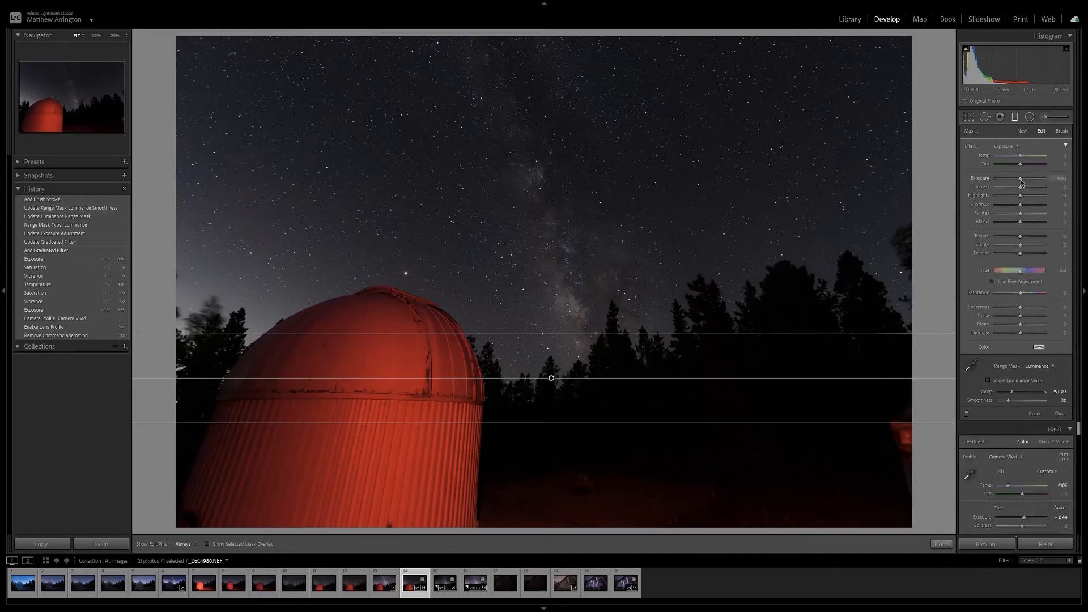
left_click_drag(1021, 182, 1024, 181)
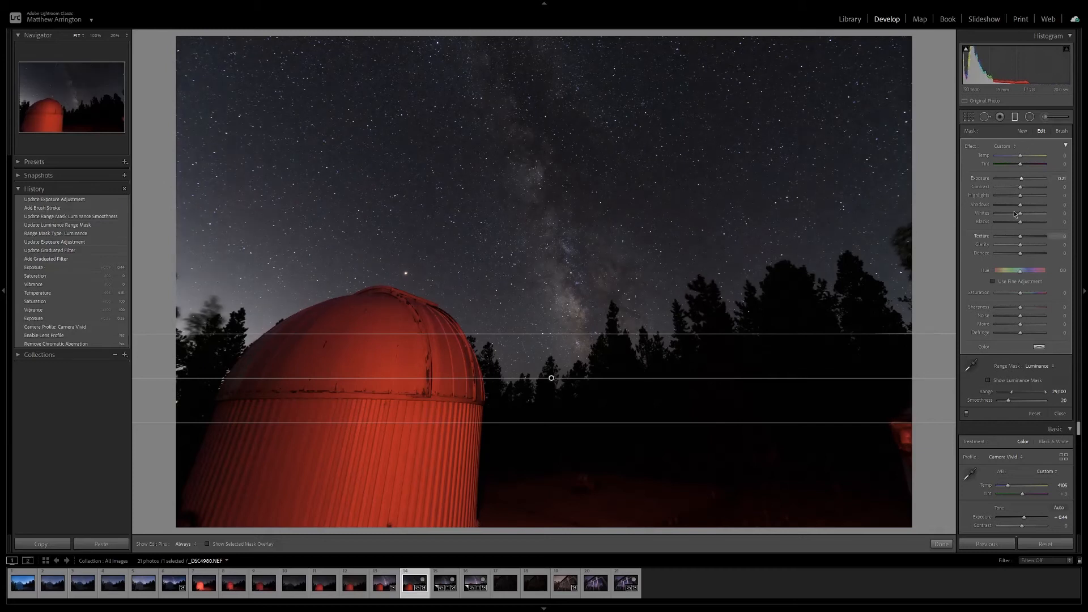
left_click_drag(1020, 195, 1029, 213)
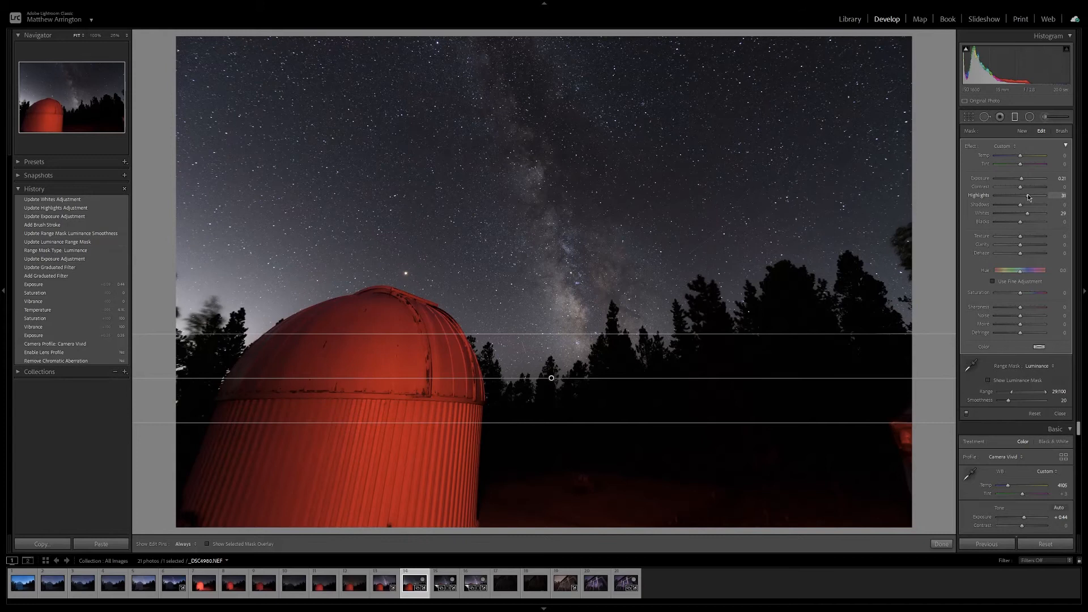
left_click_drag(1028, 197, 1028, 196)
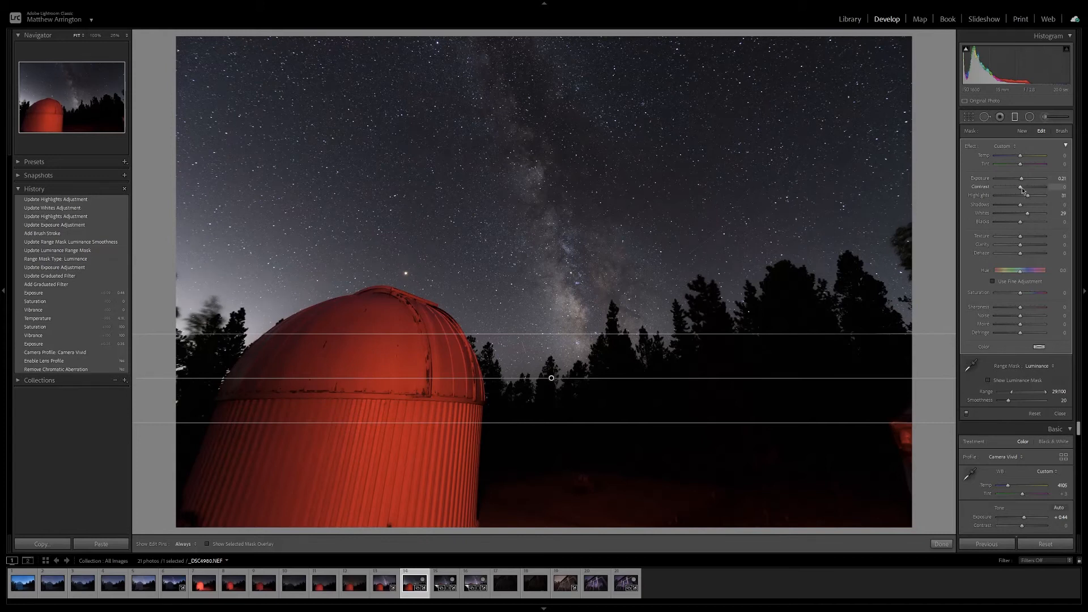
Set the sky filter's Contrast to 21 and Saturation to 57, and close the filter.
left_click_drag(1025, 191, 1028, 191)
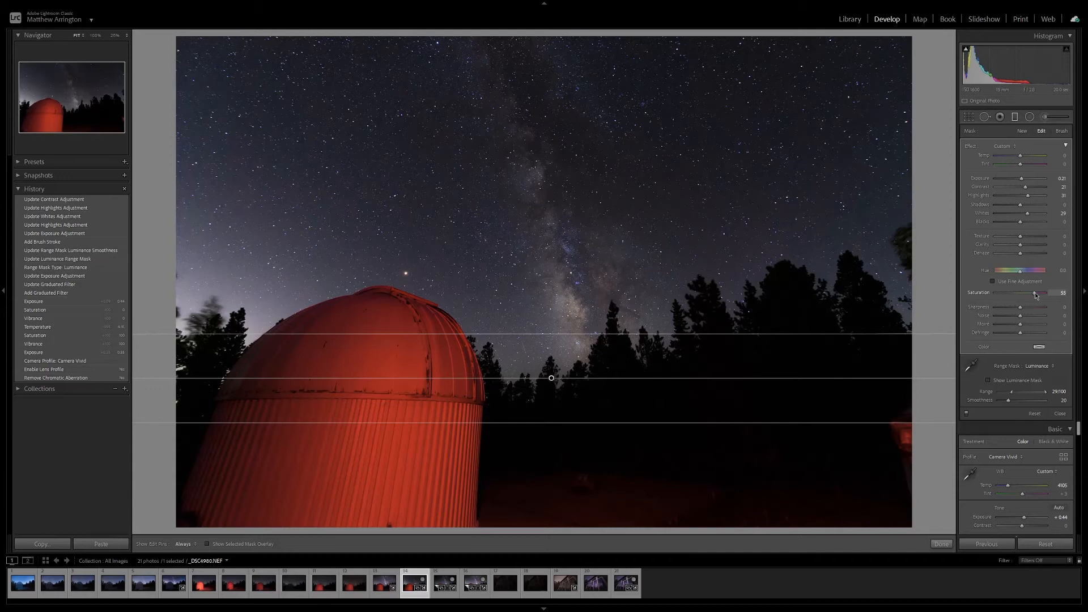
left_click_drag(1036, 294, 1035, 293)
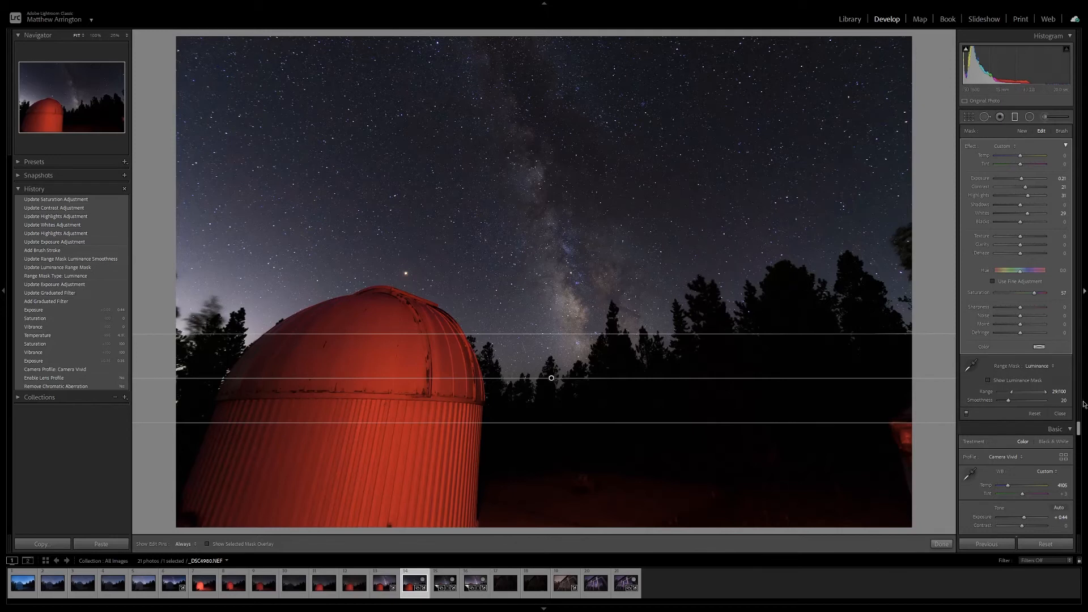
left_click(1060, 414)
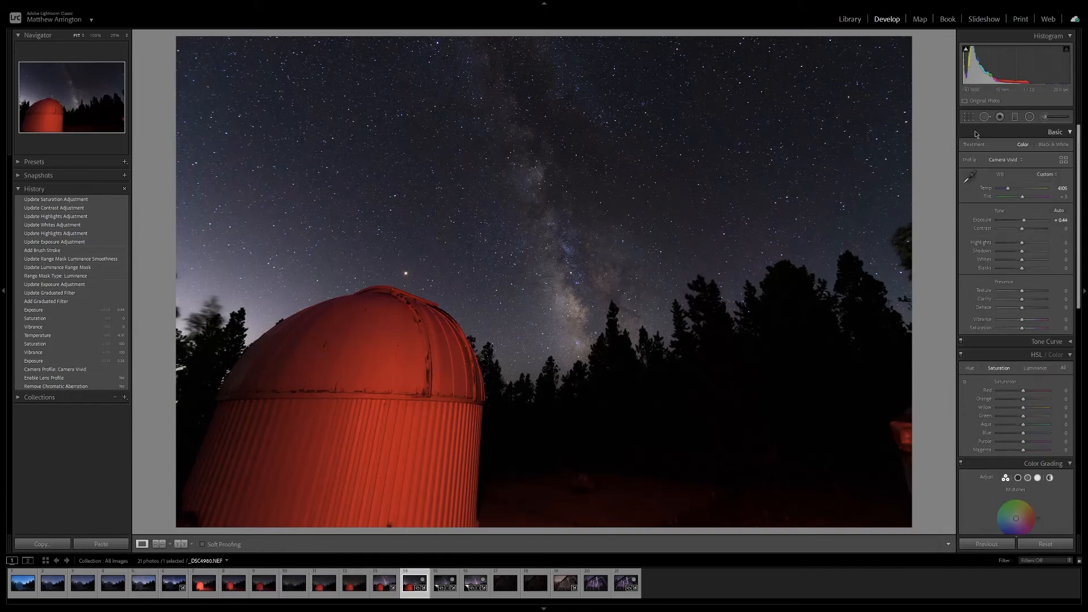
Add a graduated filter rising from the foreground trees into the sky, nudge it slightly lower, and reset its Exposure to 0.
left_click(1015, 118)
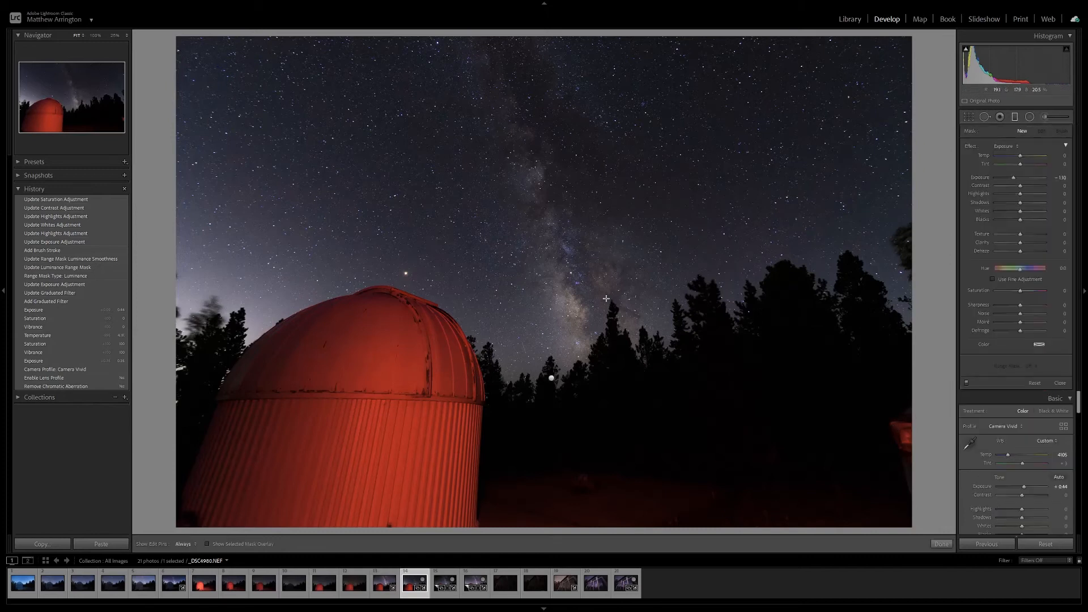
left_click_drag(557, 413, 583, 219)
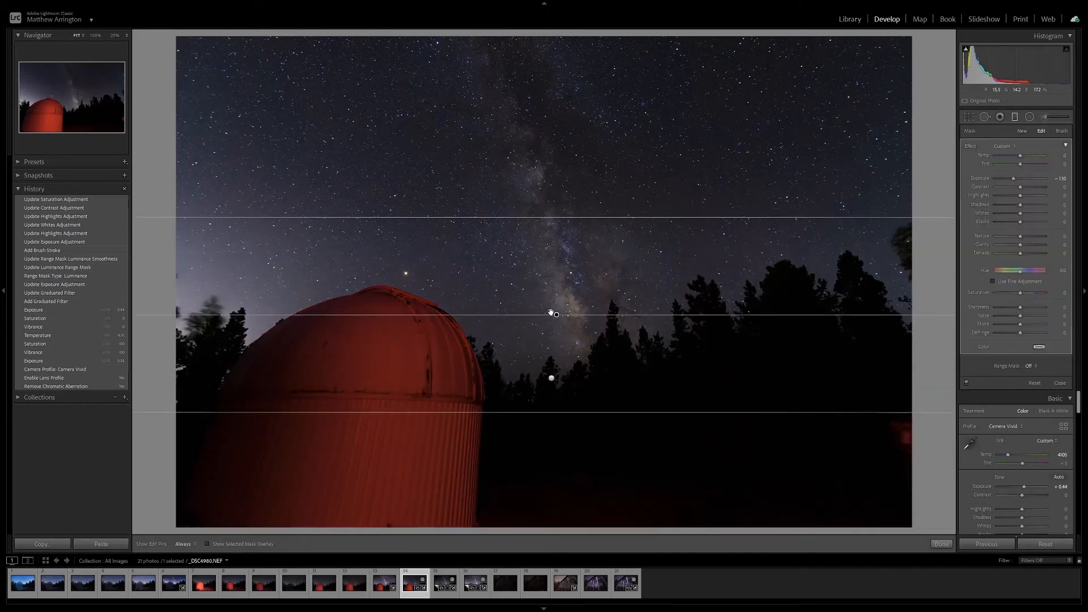
left_click_drag(557, 313, 560, 320)
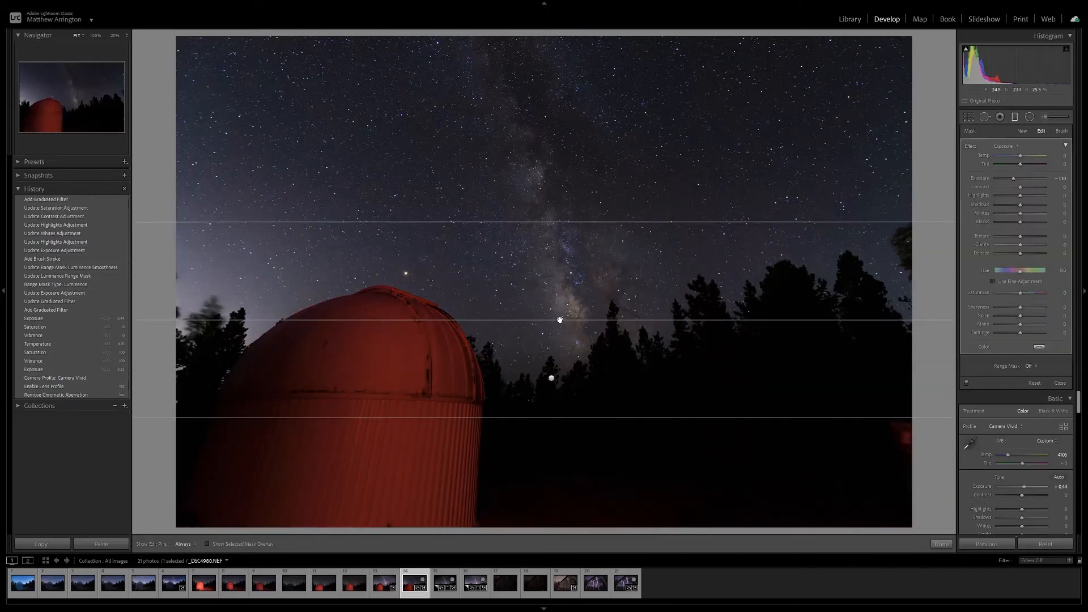
double_click(1016, 179)
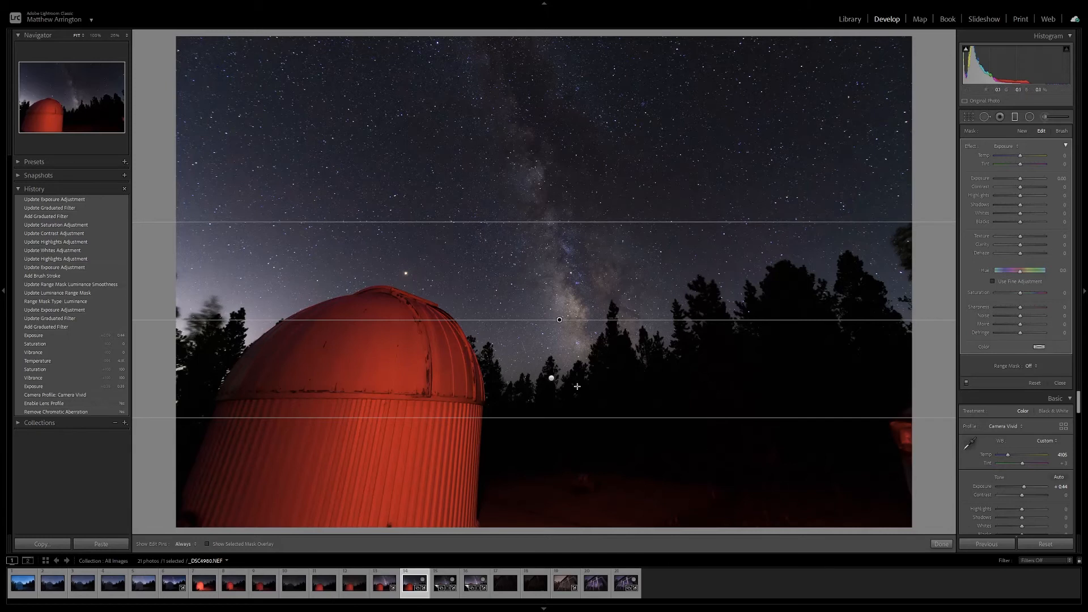
Limit the foreground filter with a Luminance range mask, showing the mask, extending the gradient upward, and setting Range to 0/66 and Smoothness to 34.
left_click(1029, 372)
left_click(1020, 395)
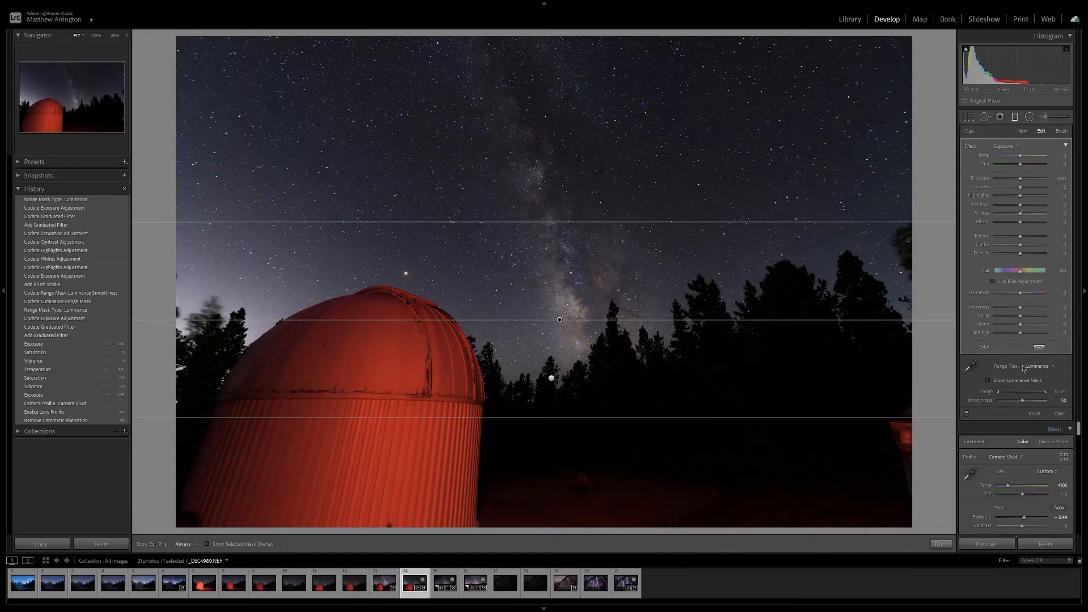
left_click(989, 380)
left_click_drag(722, 222, 721, 166)
left_click_drag(999, 391, 1002, 393)
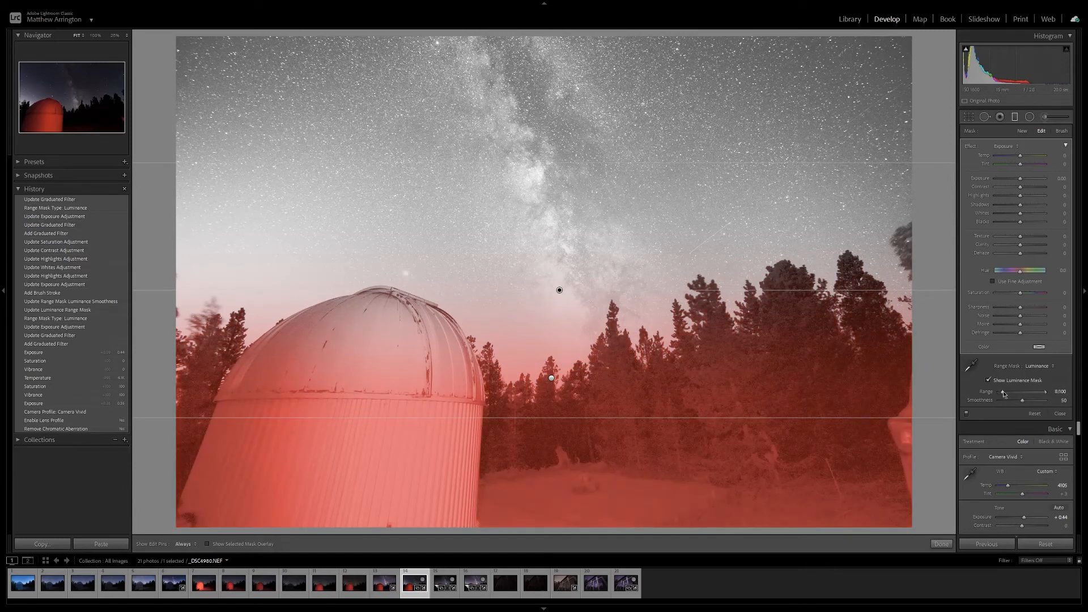
left_click_drag(1005, 394, 1033, 392)
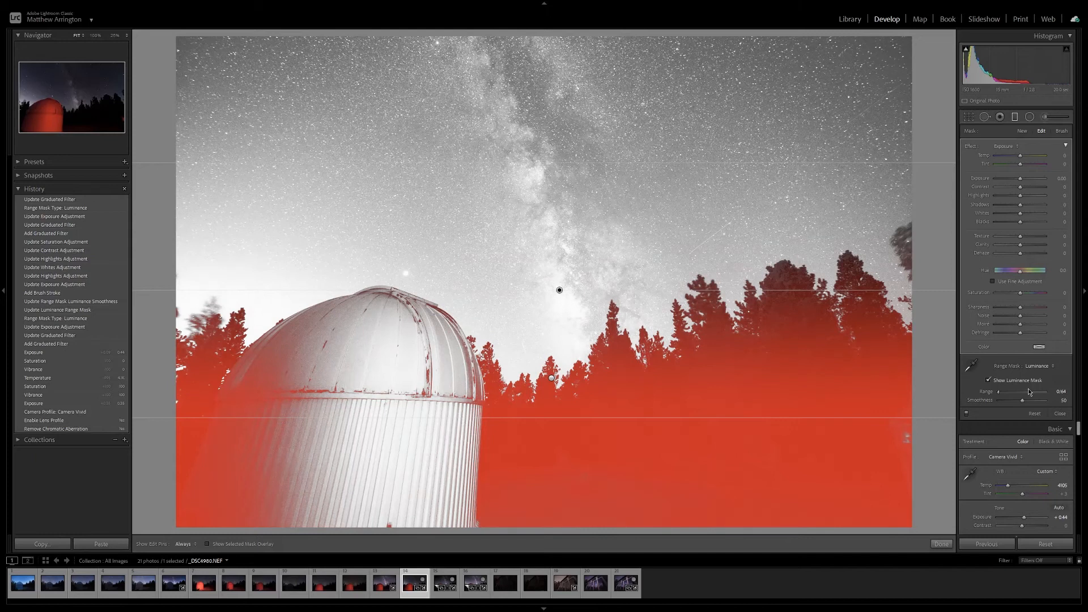
left_click_drag(1030, 394, 1015, 401)
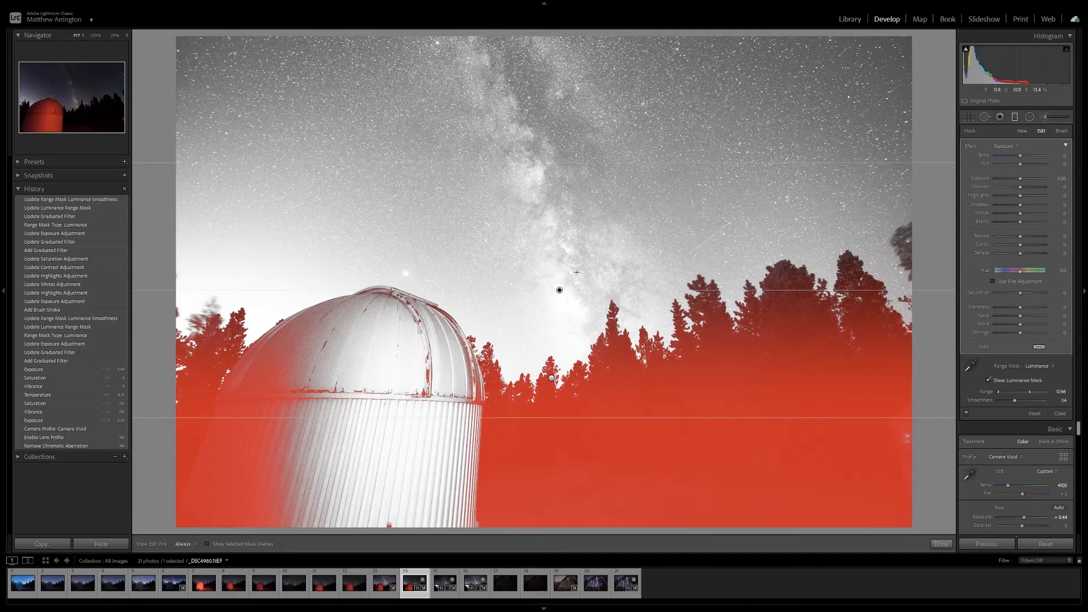
Narrow the foreground gradient, move it up over the treeline, and set the range mask's Smoothness to 41.
left_click_drag(660, 163, 670, 247)
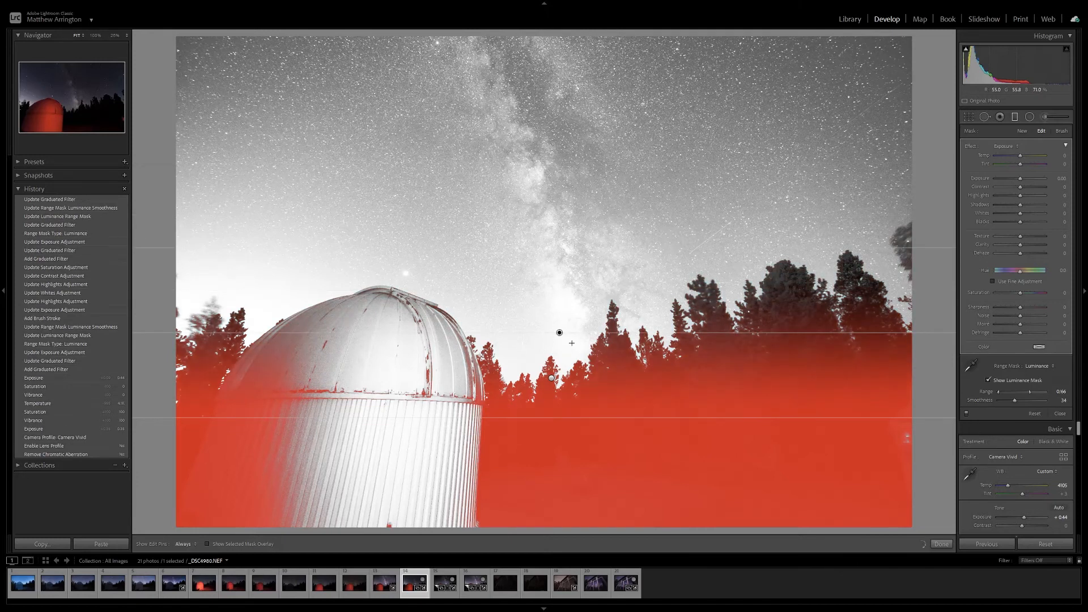
left_click_drag(560, 334, 553, 279)
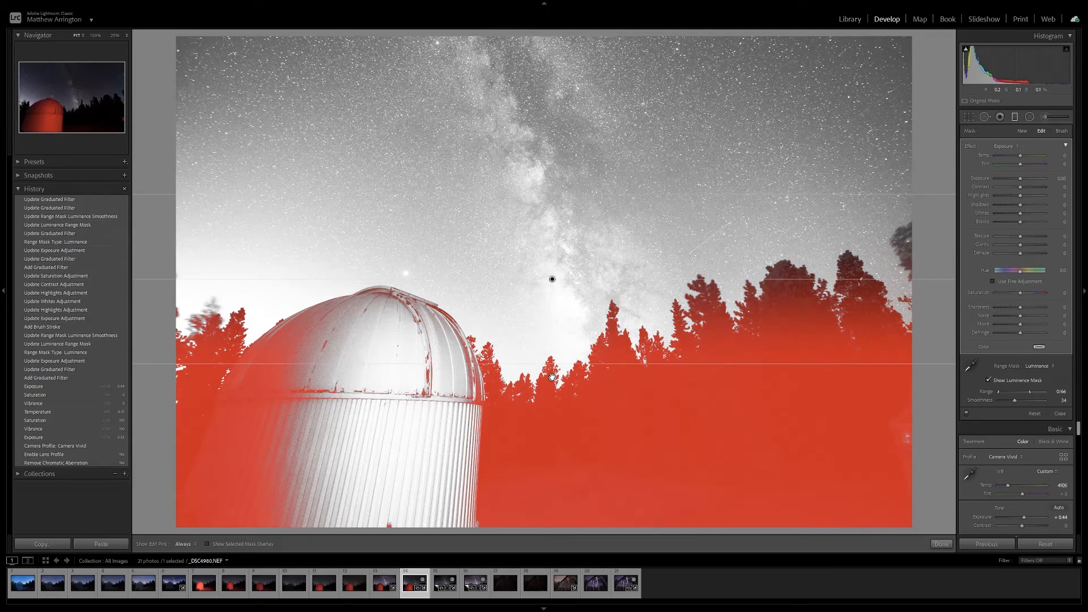
left_click(1020, 402)
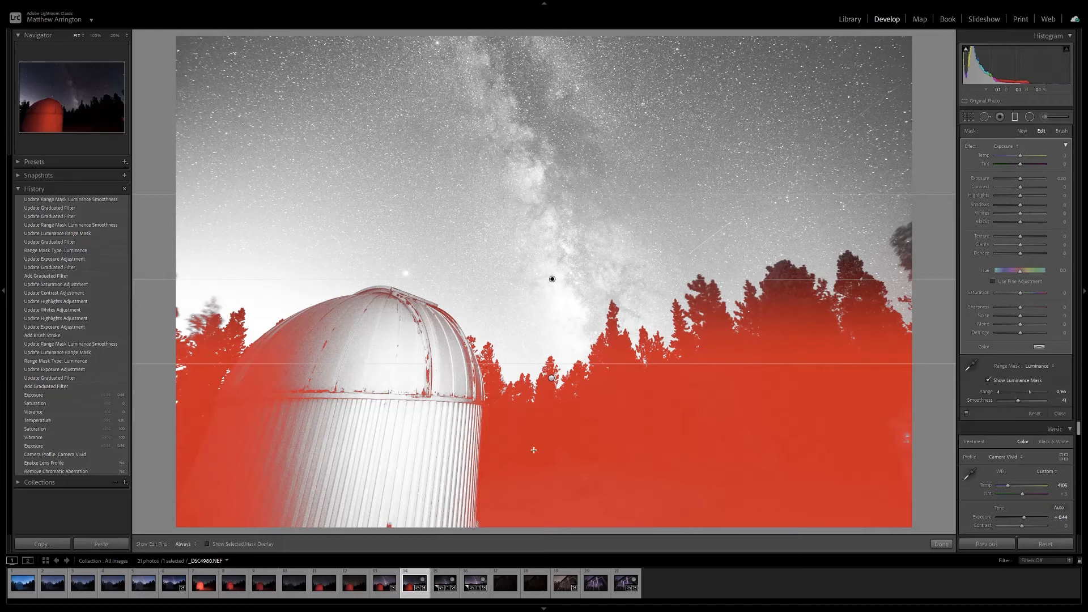
Hide the luminance mask, darken the foreground filter with Blacks at -24 and Shadows at -12, and close it.
left_click(989, 381)
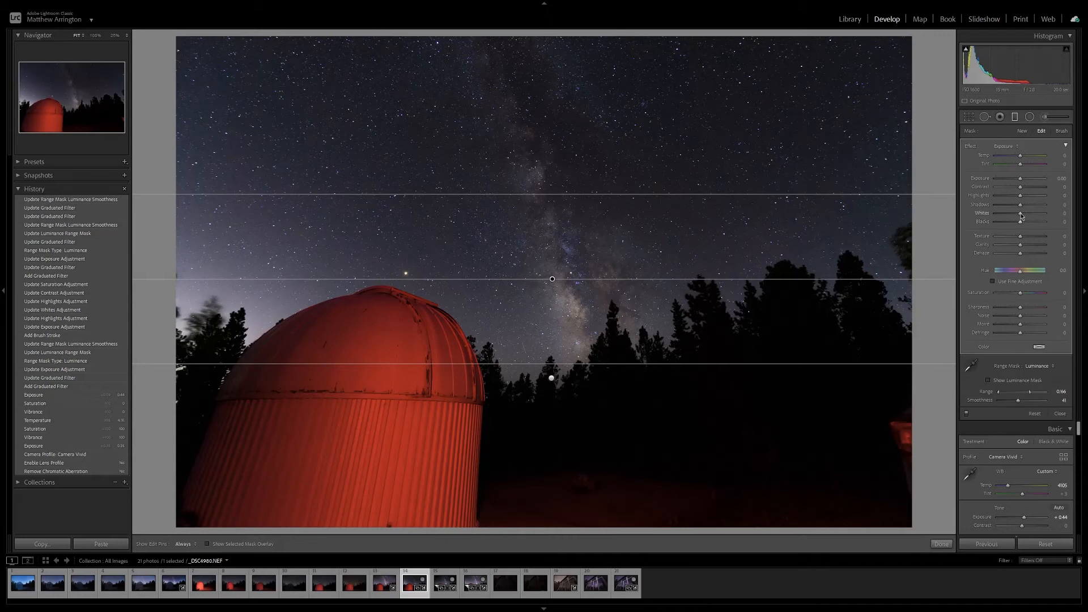
left_click_drag(1019, 225, 1017, 207)
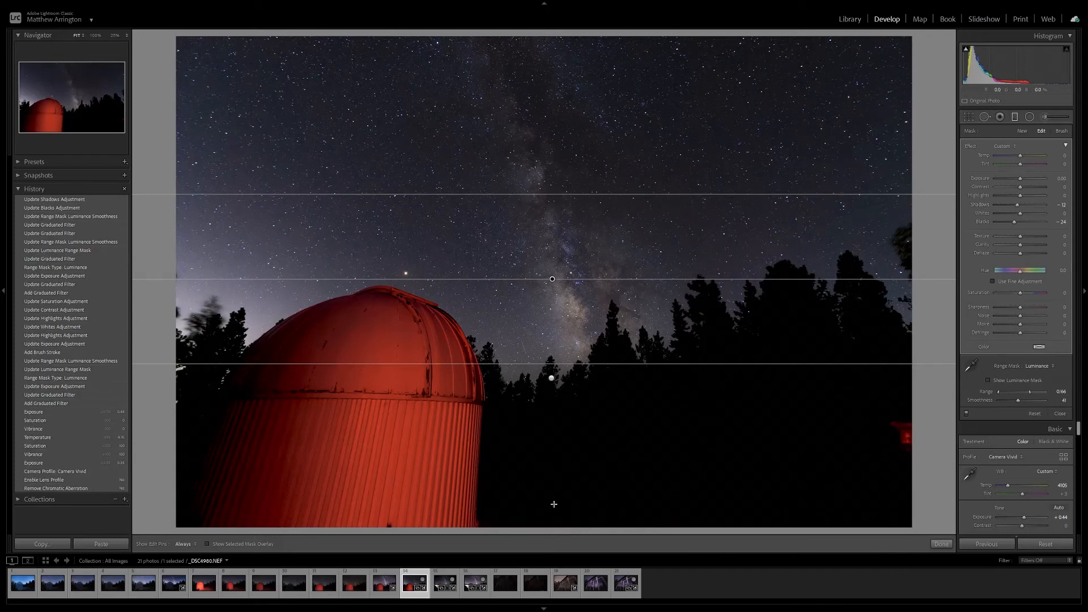
left_click(1060, 415)
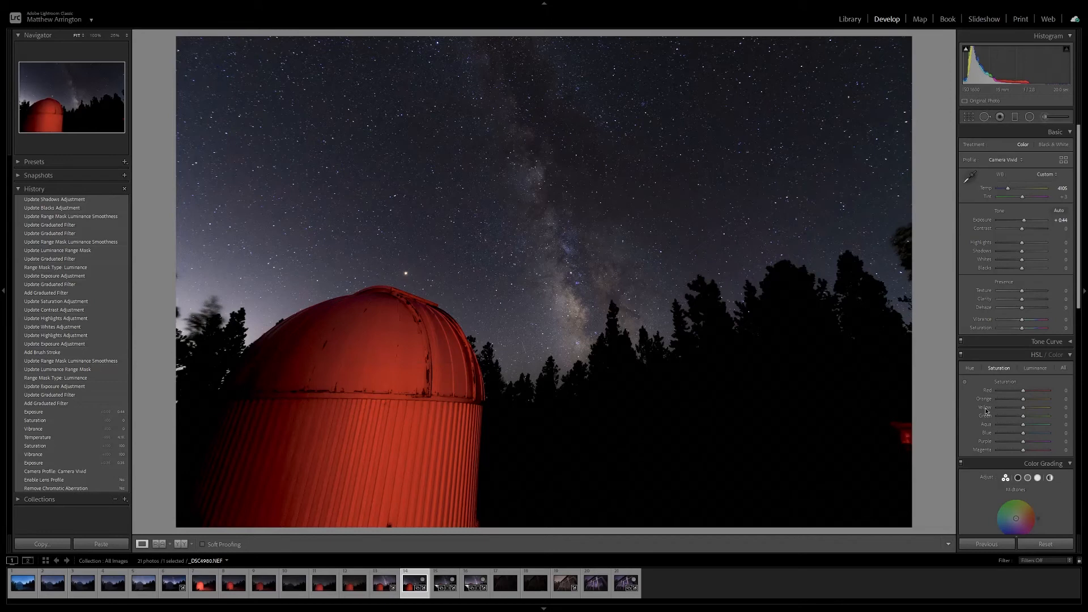
Crop a narrow strip off the left and right edges of the photo and close the crop tool.
left_click(968, 117)
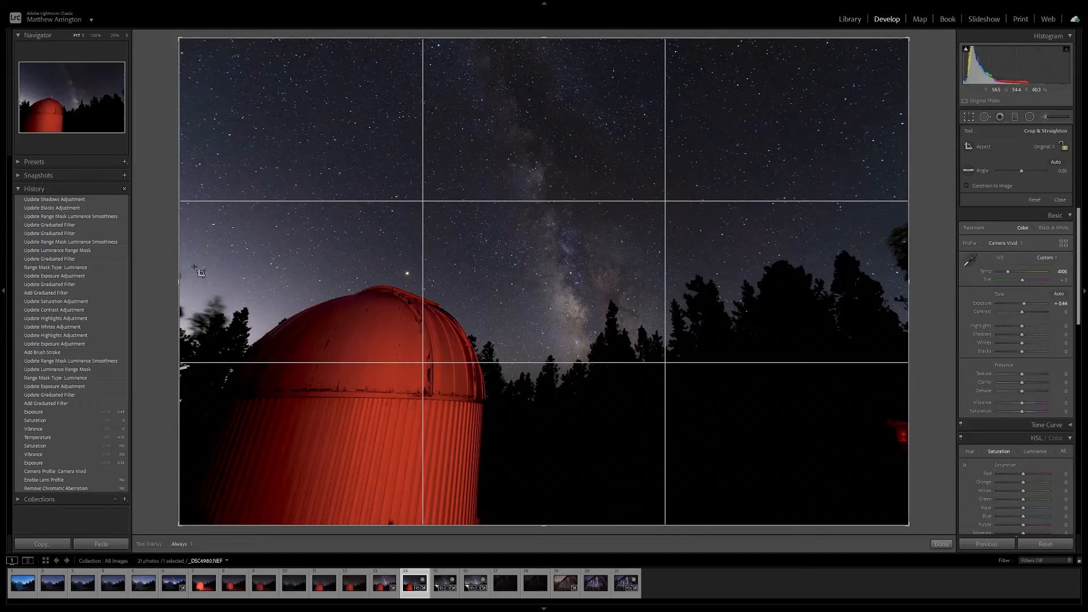
left_click_drag(178, 221, 182, 222)
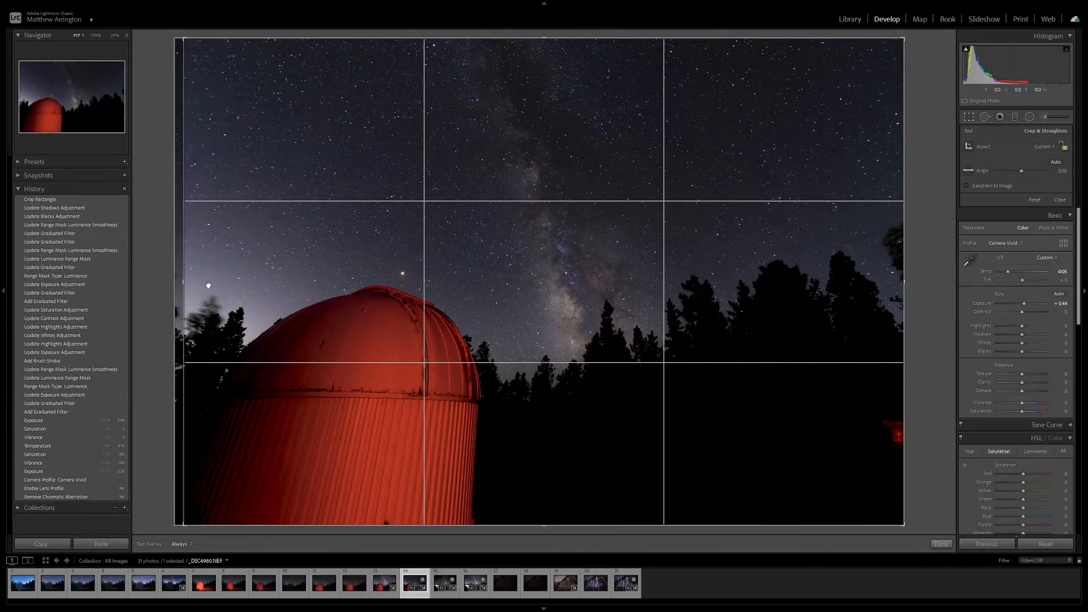
left_click_drag(902, 266, 892, 267)
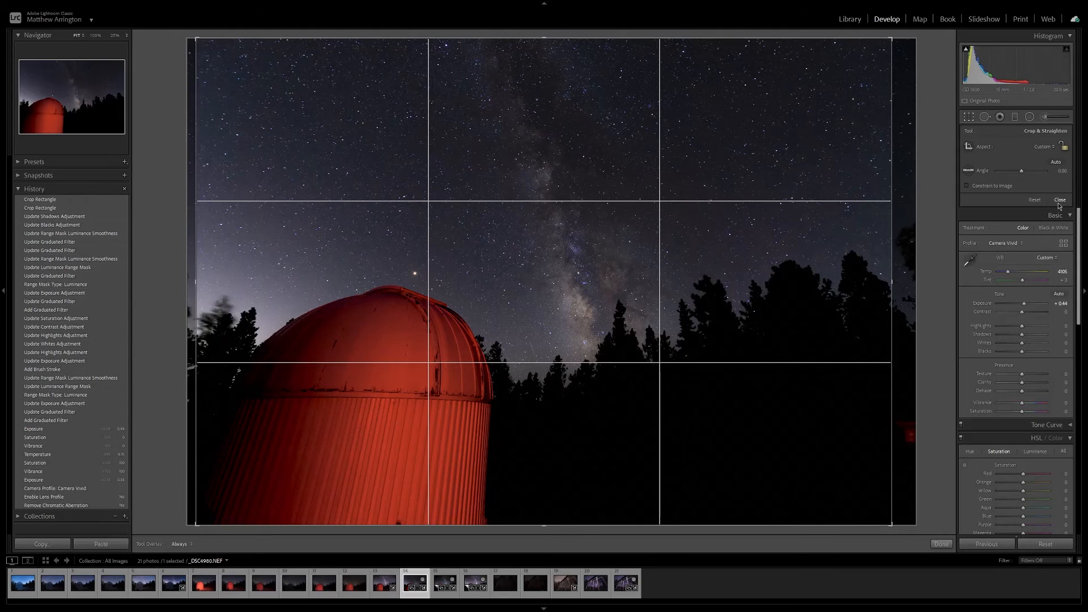
left_click(1060, 200)
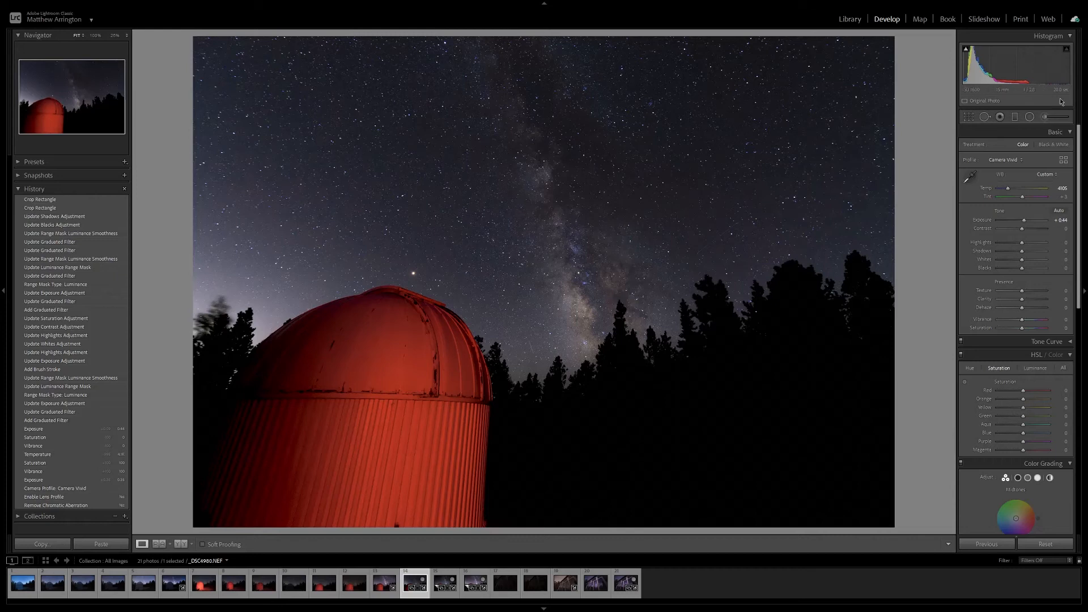
Add an elongated radial filter over the Milky Way, tilt and reposition it along the galactic band, and widen it.
left_click(1030, 118)
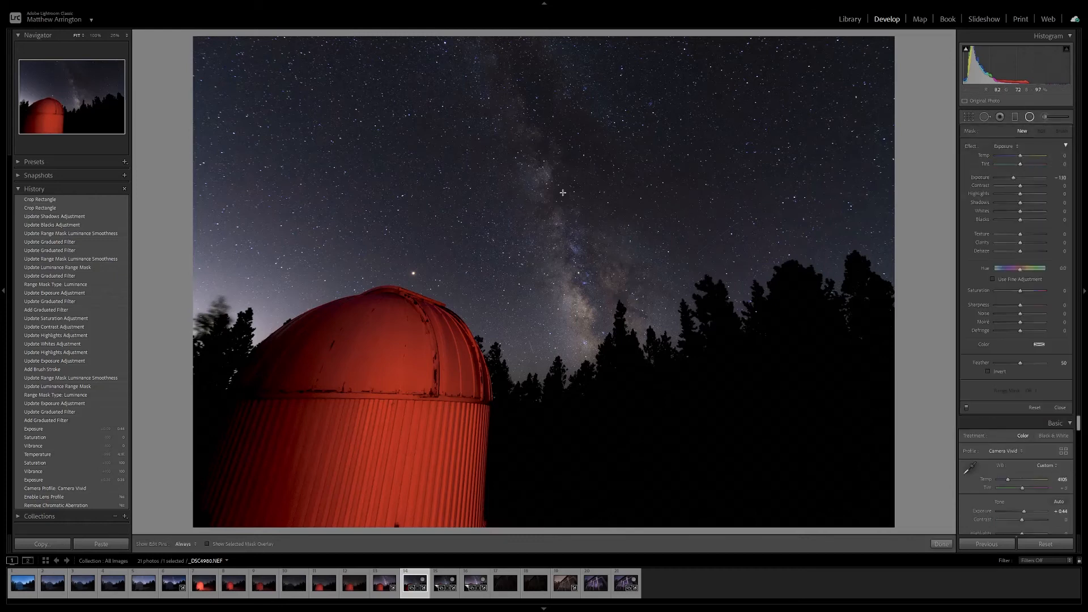
left_click_drag(528, 175, 635, 421)
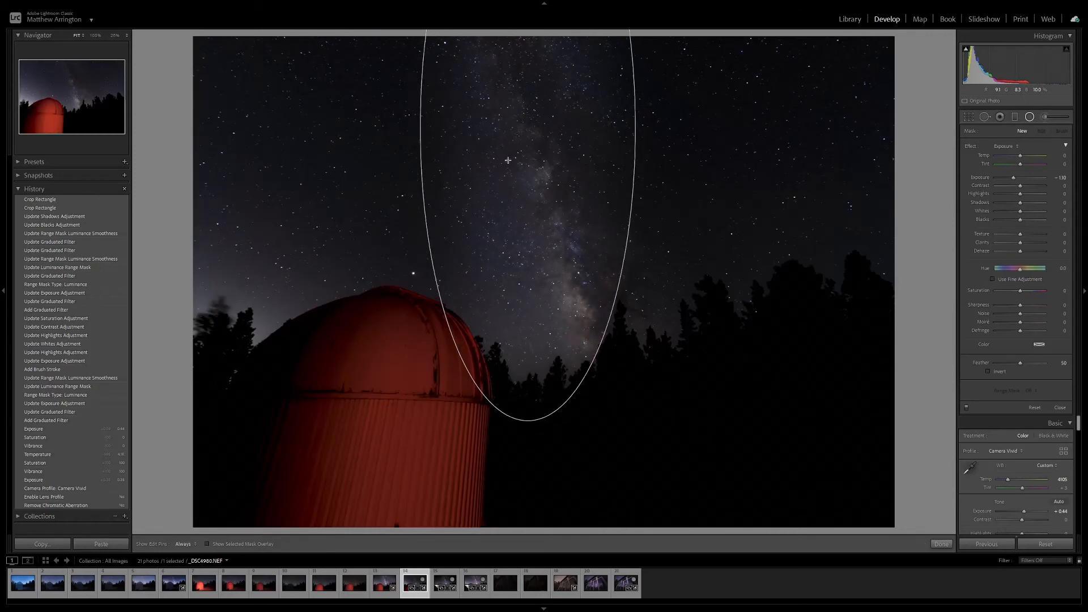
left_click_drag(487, 174, 527, 232)
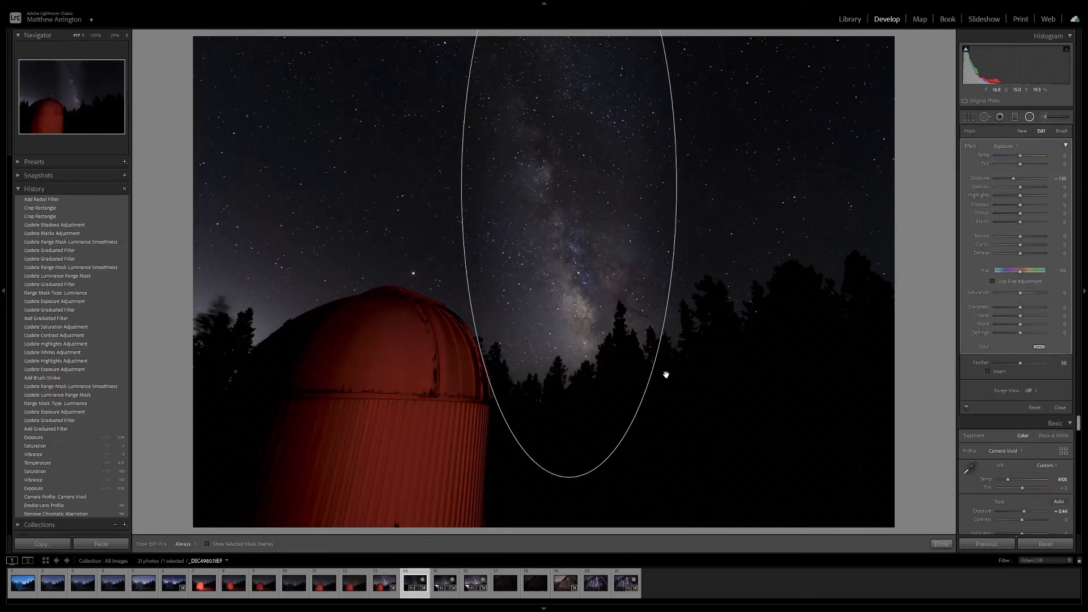
left_click_drag(650, 409, 709, 351)
left_click_drag(659, 378, 636, 352)
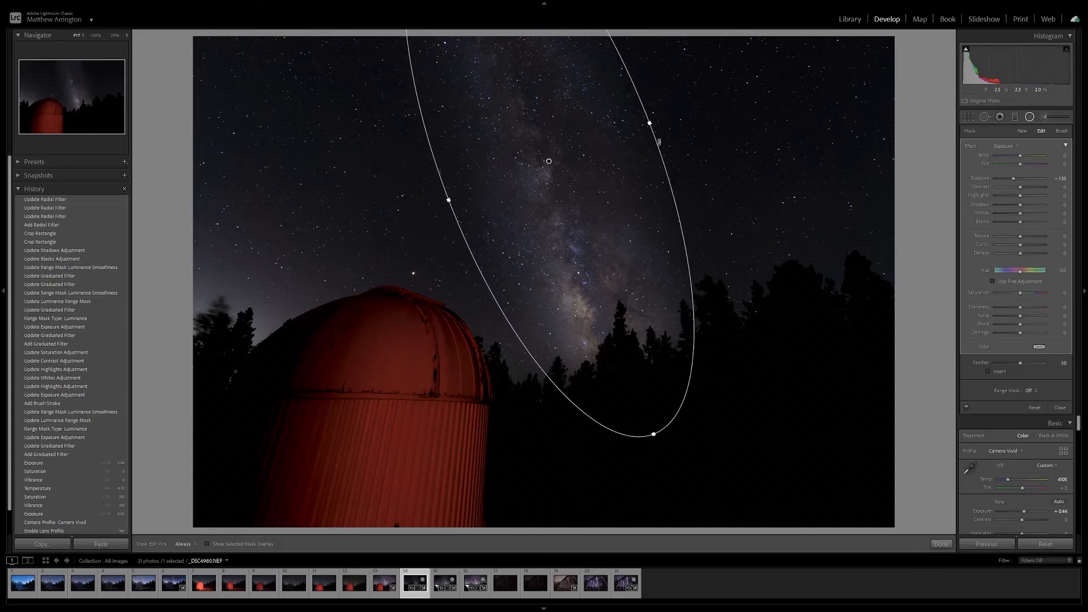
left_click_drag(650, 122, 674, 110)
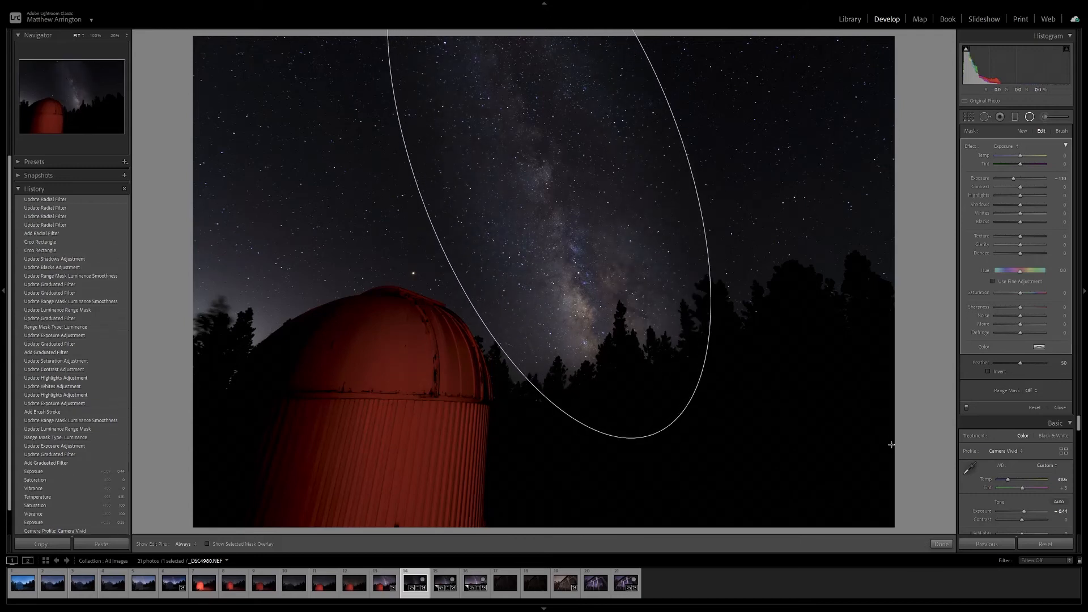
Invert the Milky Way radial filter so it affects the inside of the ellipse, and reset its Exposure to 0.
left_click(989, 372)
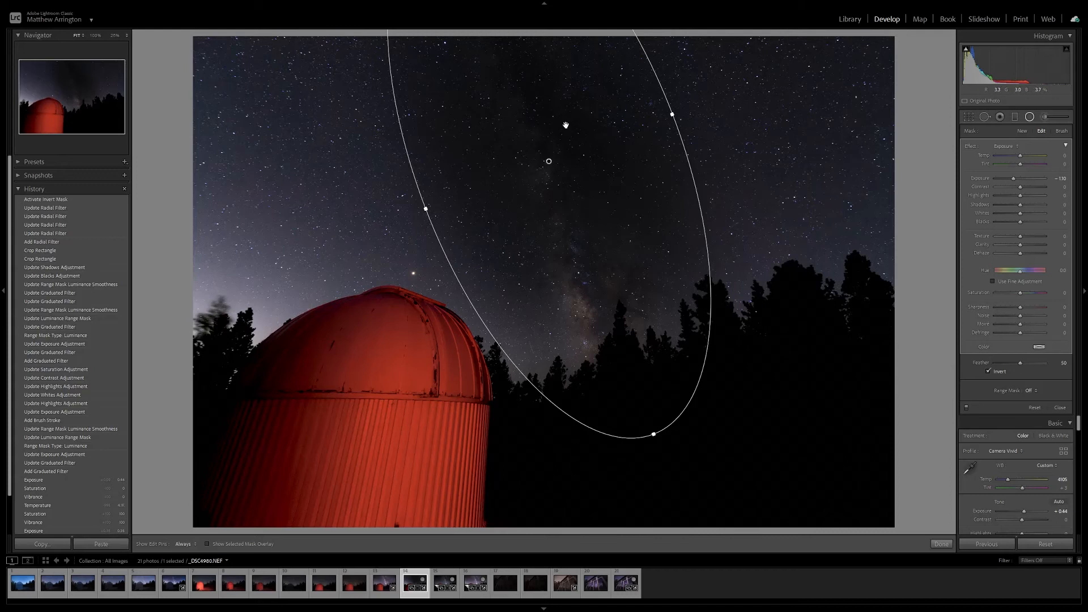
double_click(1014, 180)
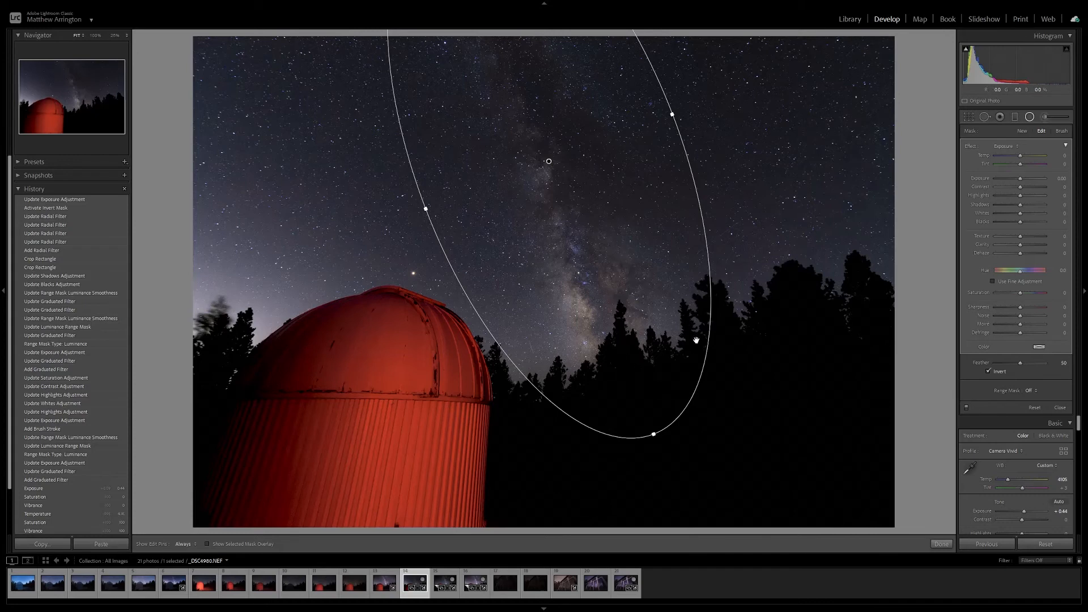
Limit the radial filter with a Luminance range mask at Range 30/100 and Smoothness 26, previewing the mask and hiding it again.
left_click(1029, 390)
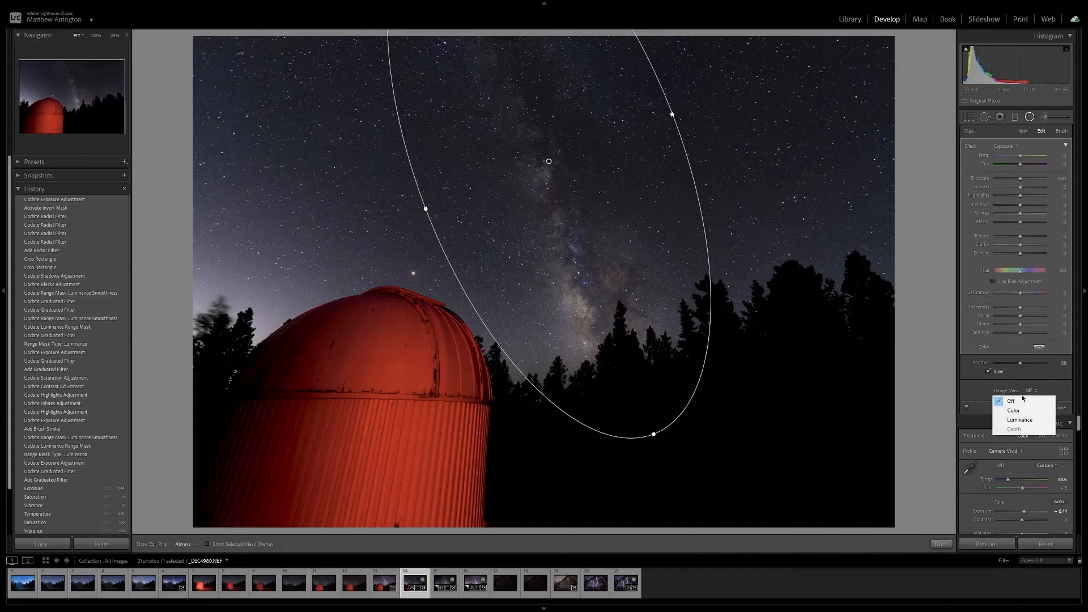
left_click(1014, 419)
left_click(989, 404)
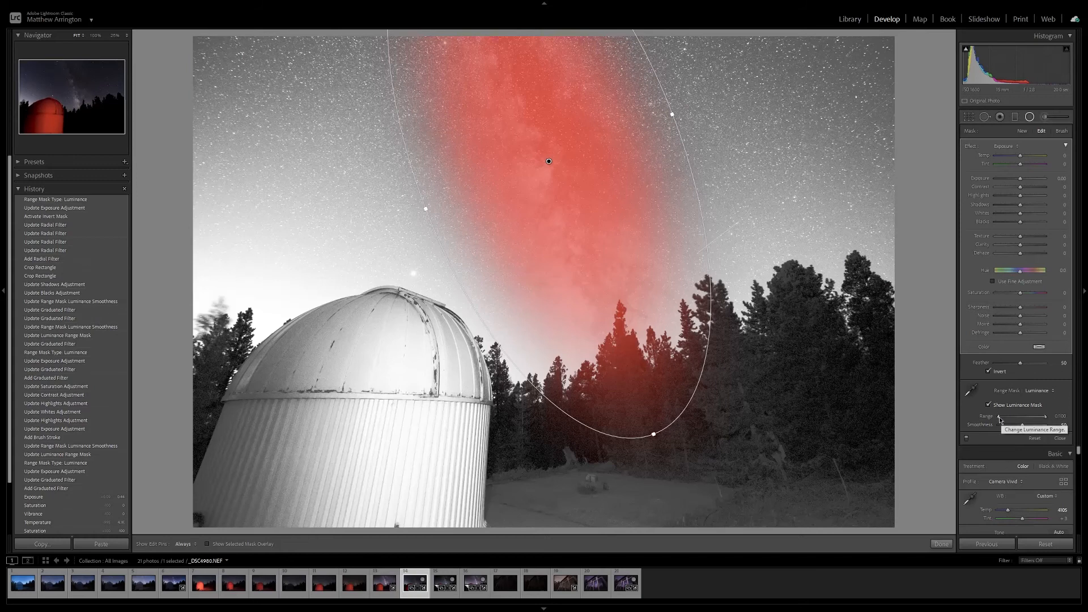
left_click_drag(999, 418, 1013, 425)
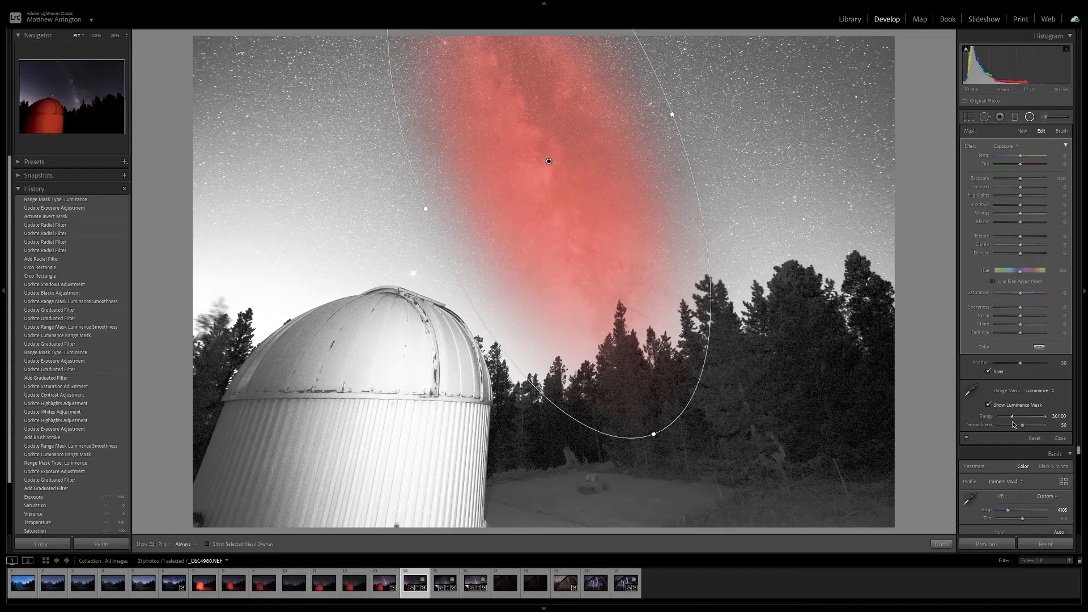
left_click_drag(1023, 430, 1015, 427)
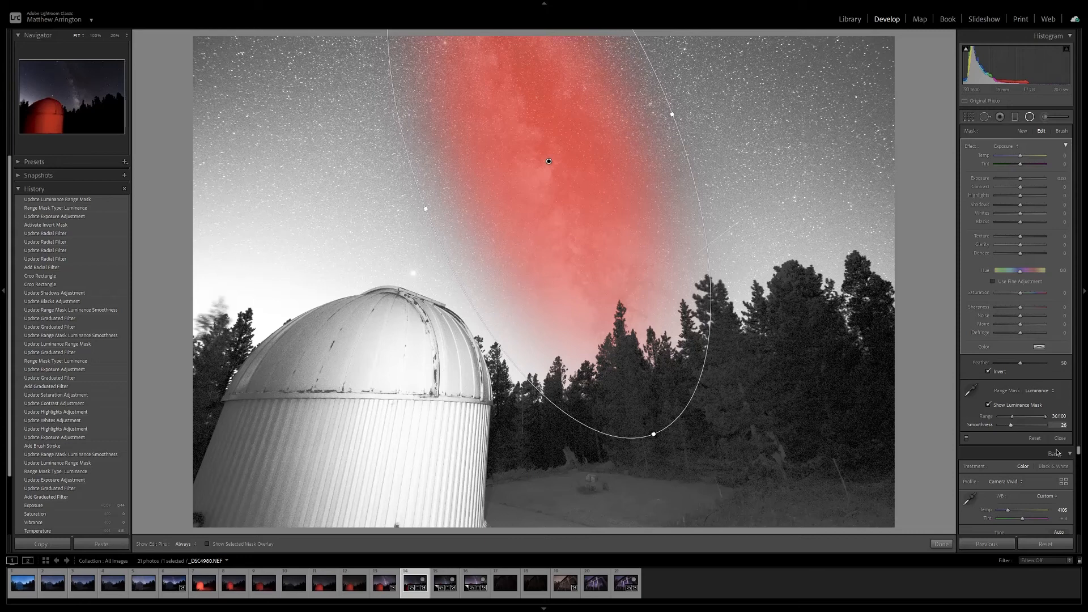
left_click(993, 405)
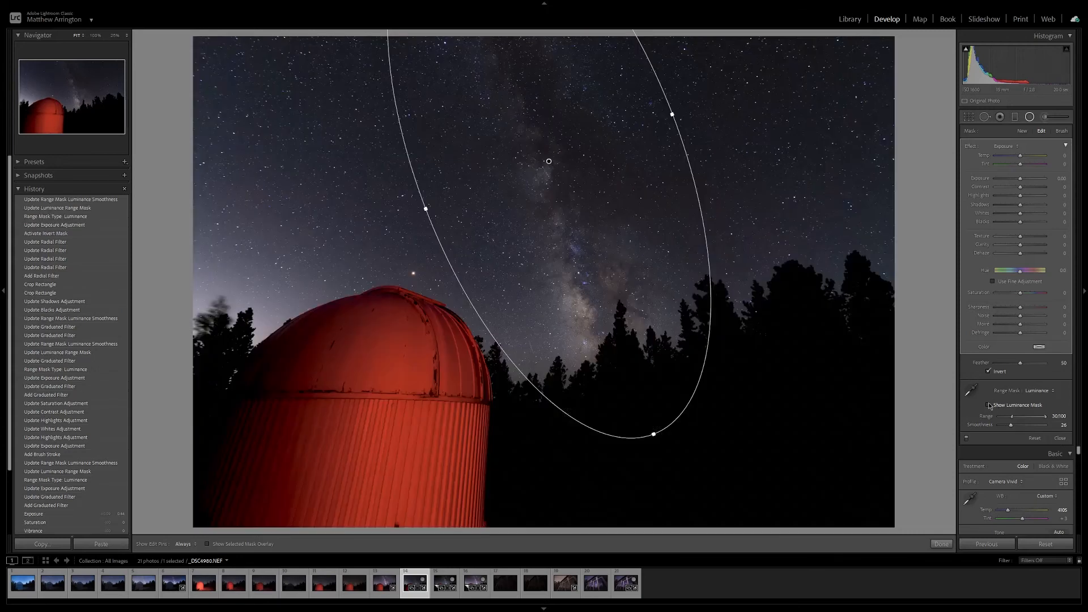
Enhance the Milky Way by setting the radial filter's Highlights to 26, Whites to 26 and Clarity to 34, and close it.
left_click_drag(1020, 196, 1028, 215)
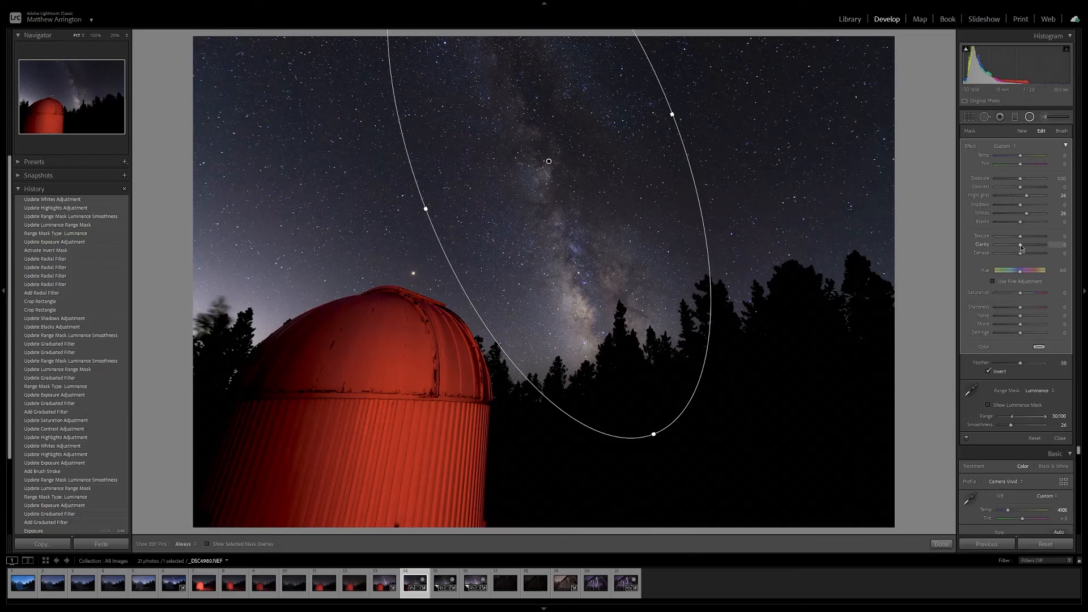
left_click_drag(1022, 247, 1028, 248)
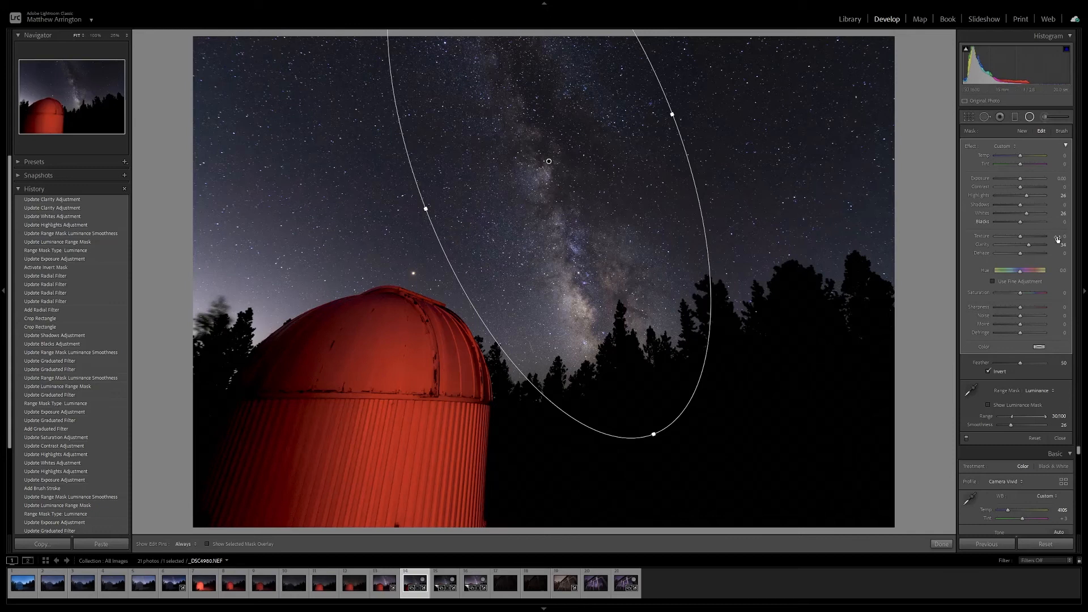
left_click(1063, 440)
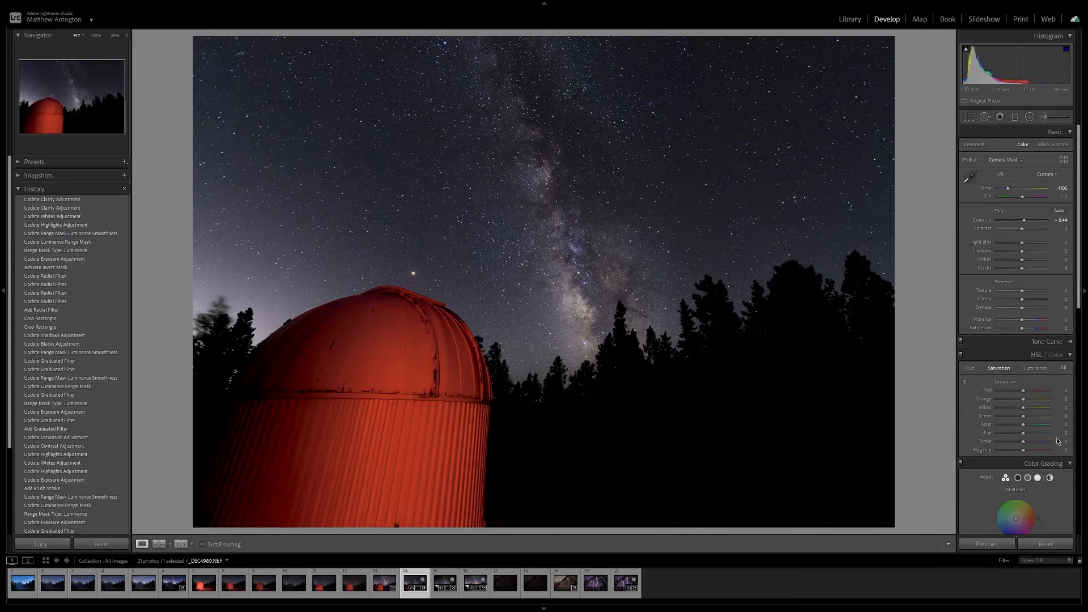
Darken the photo's edges with a post-crop vignette Amount of -25.
left_click_drag(1078, 143, 1087, 421)
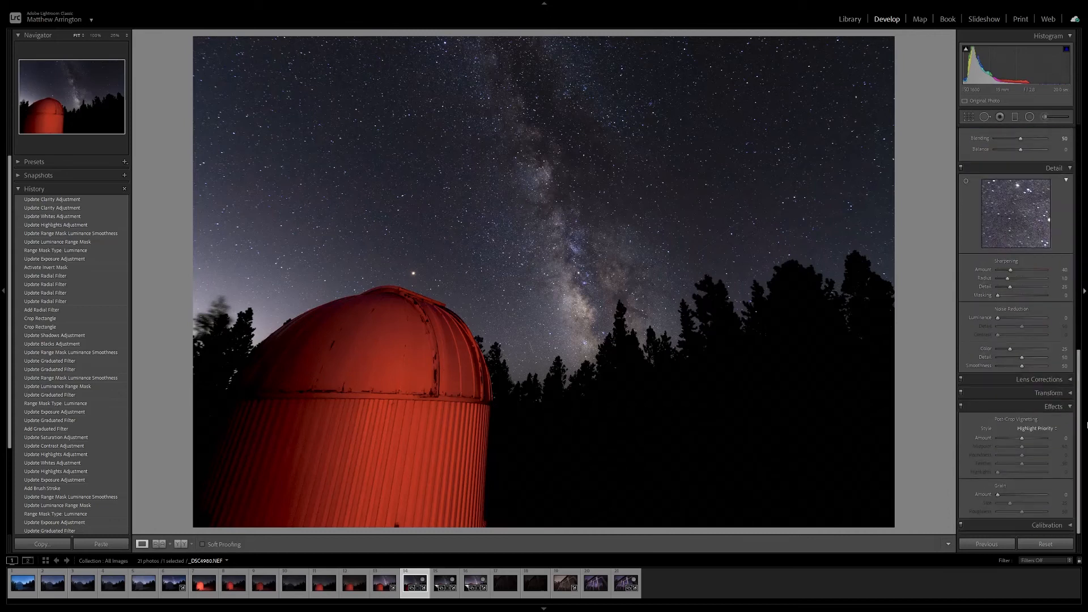
left_click_drag(1023, 441, 1017, 440)
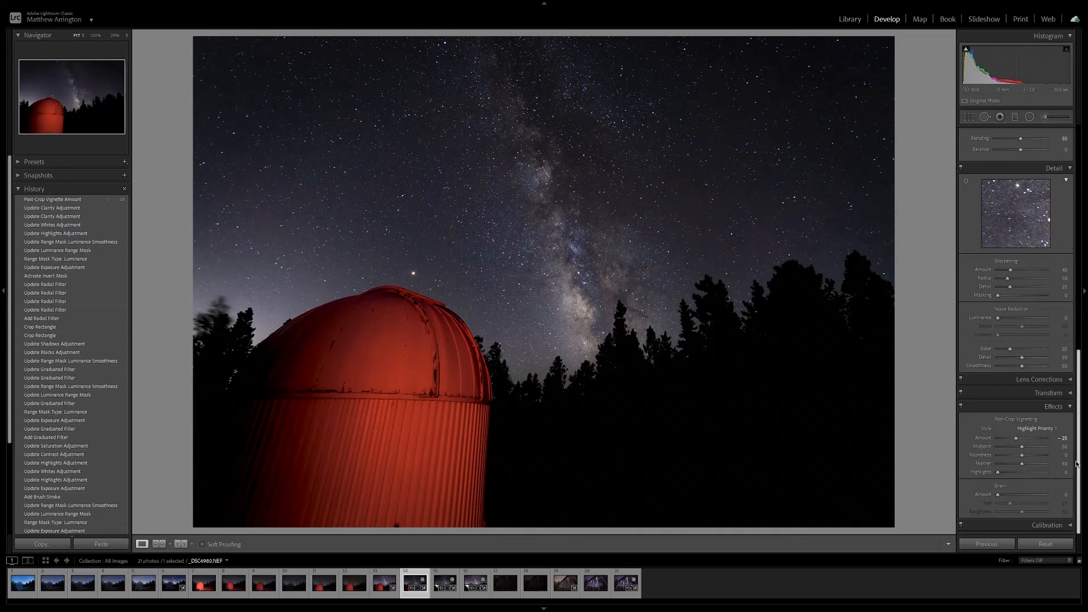
Draw a tall radial filter larger than the photo's height and centre it over the Milky Way, covering most of the frame.
scroll(1062, 270, "up", 10)
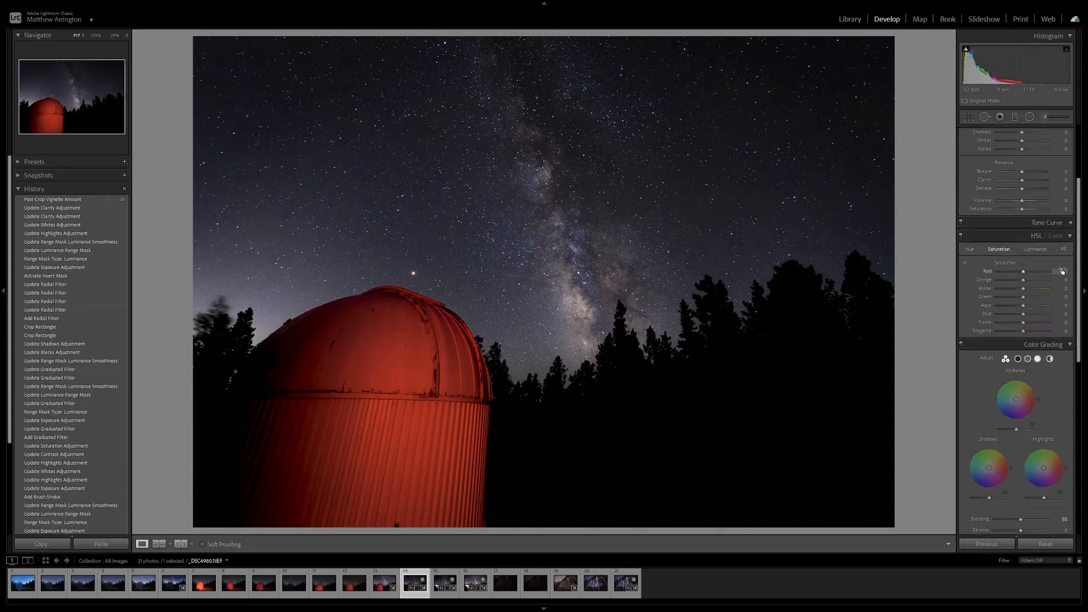
key("ctrl+minus")
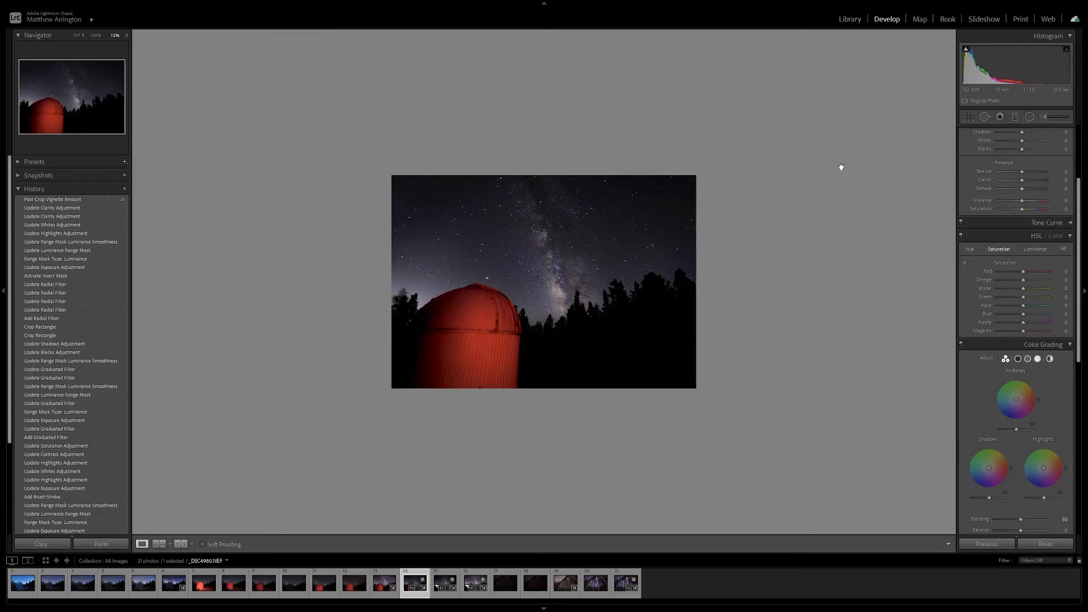
left_click(1030, 117)
left_click_drag(540, 172, 674, 356)
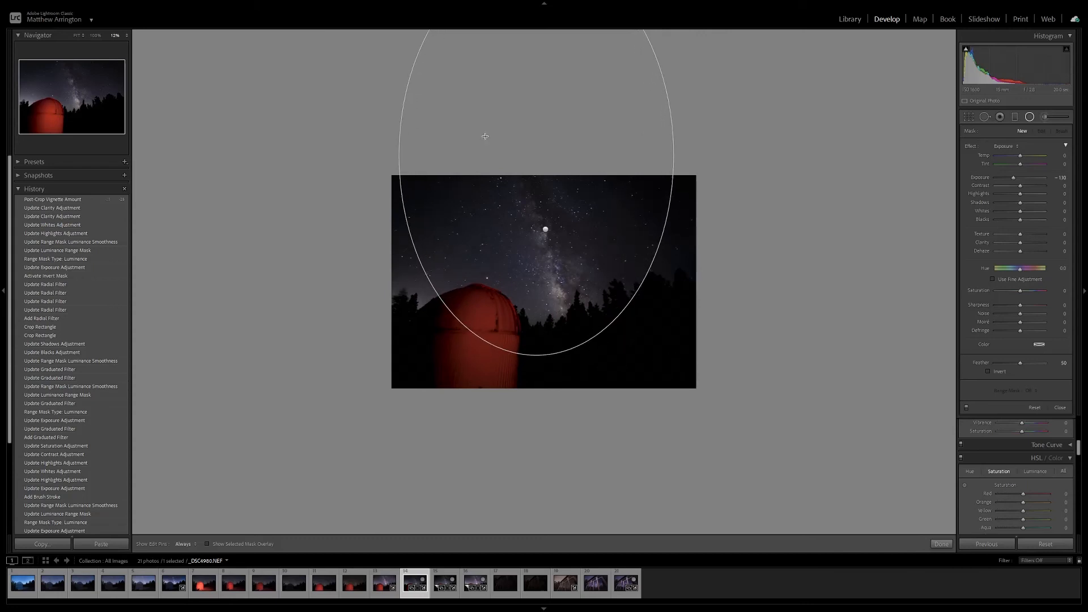
left_click_drag(536, 156, 560, 260)
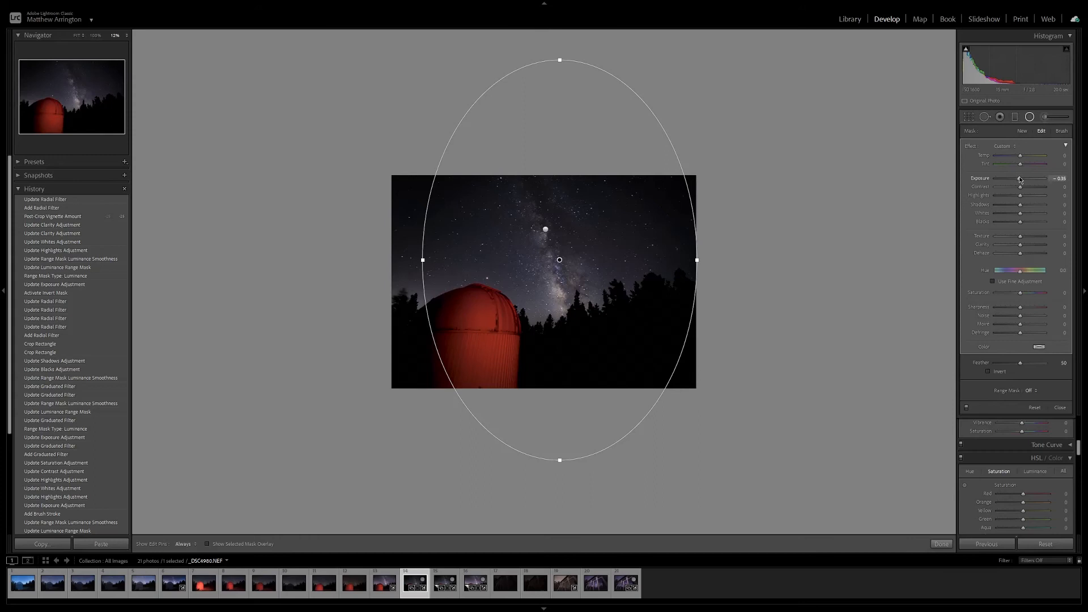
Set the large radial filter's Exposure to about -0.4 to darken the area outside the ellipse, and close the filter.
left_click_drag(1018, 180, 1018, 180)
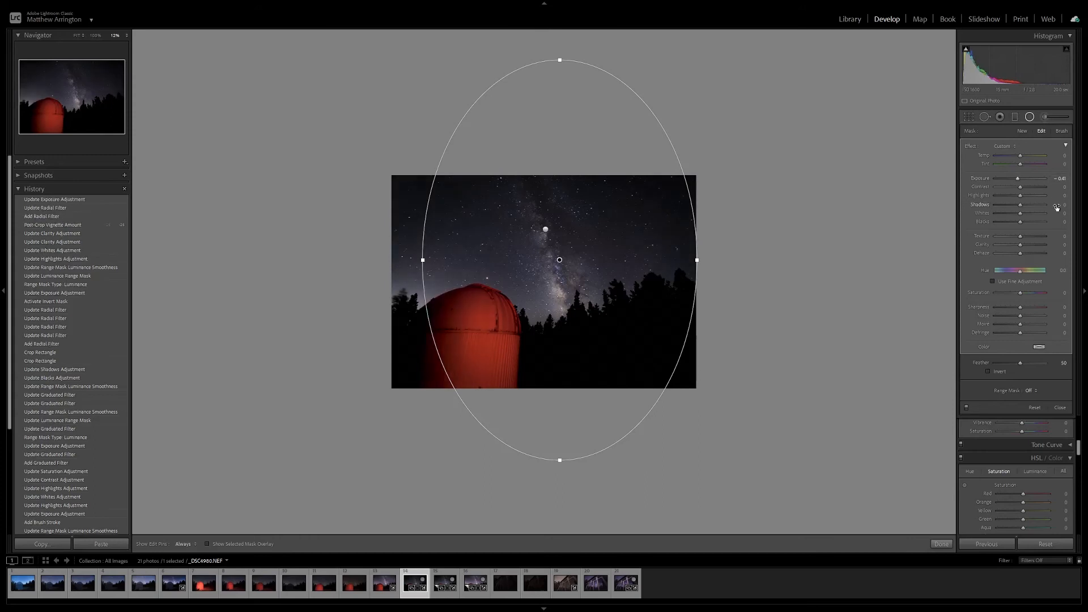
key("ctrl+equal")
key("ctrl+equal")
key("ctrl+minus")
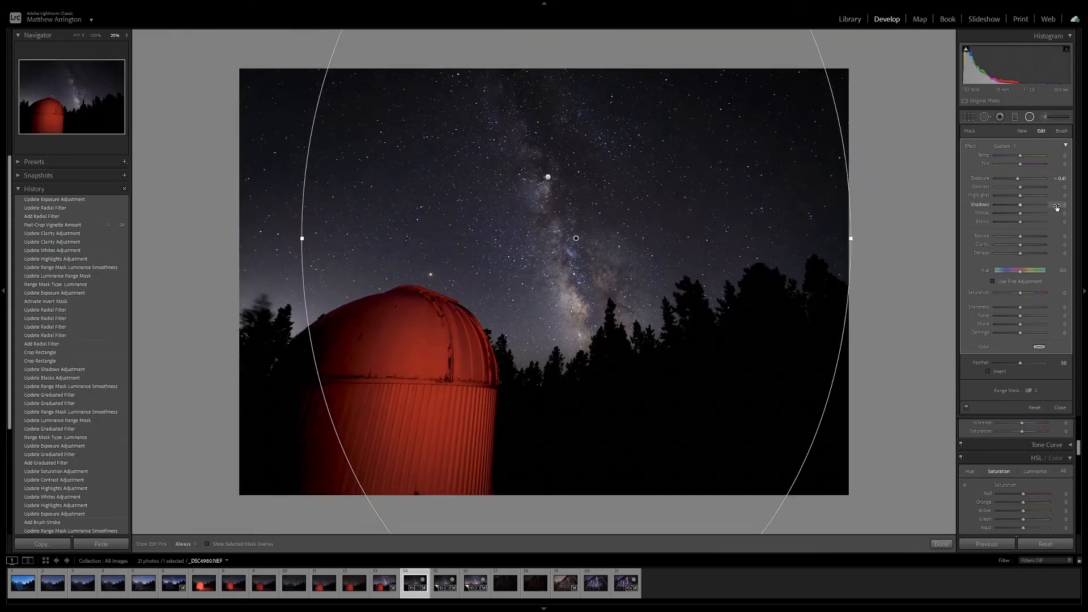
left_click(1060, 407)
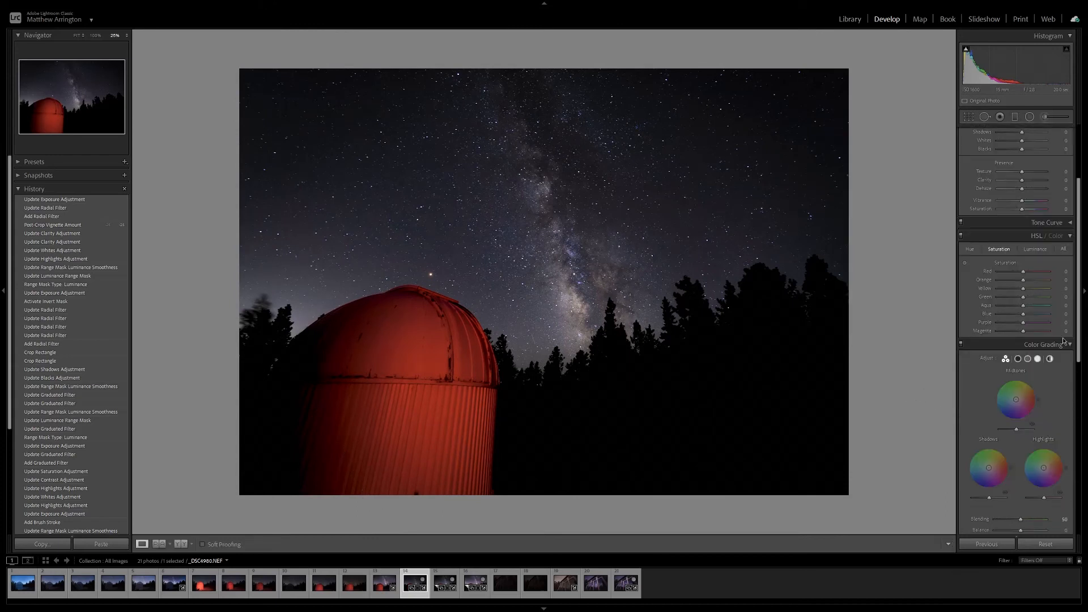
Set the photo's overall Whites to +30 and its Red saturation to -7.
scroll(1060, 226, "up", 5)
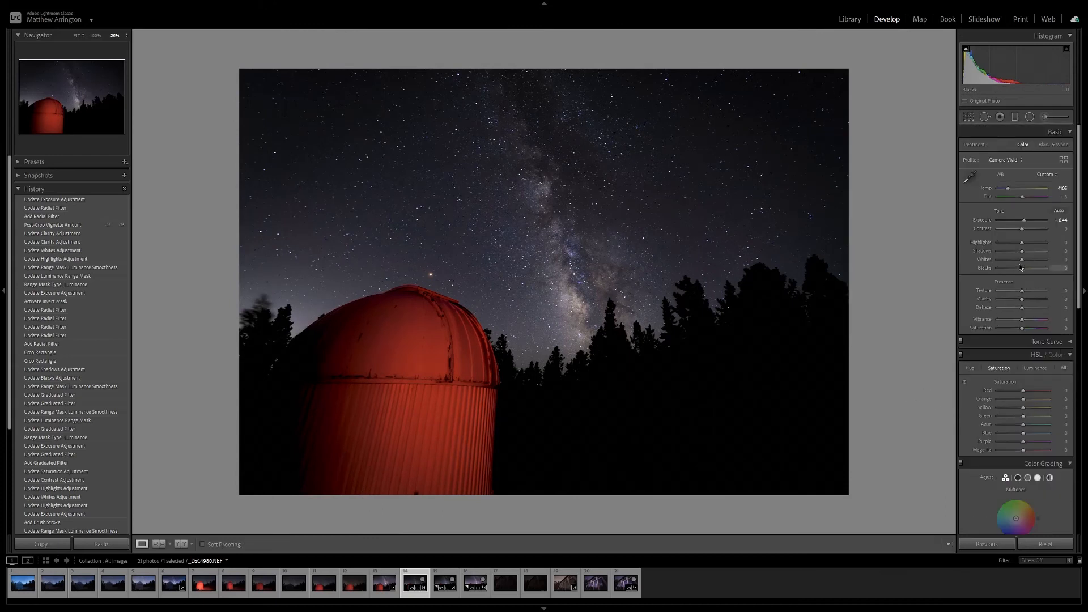
left_click_drag(1023, 262, 1031, 262)
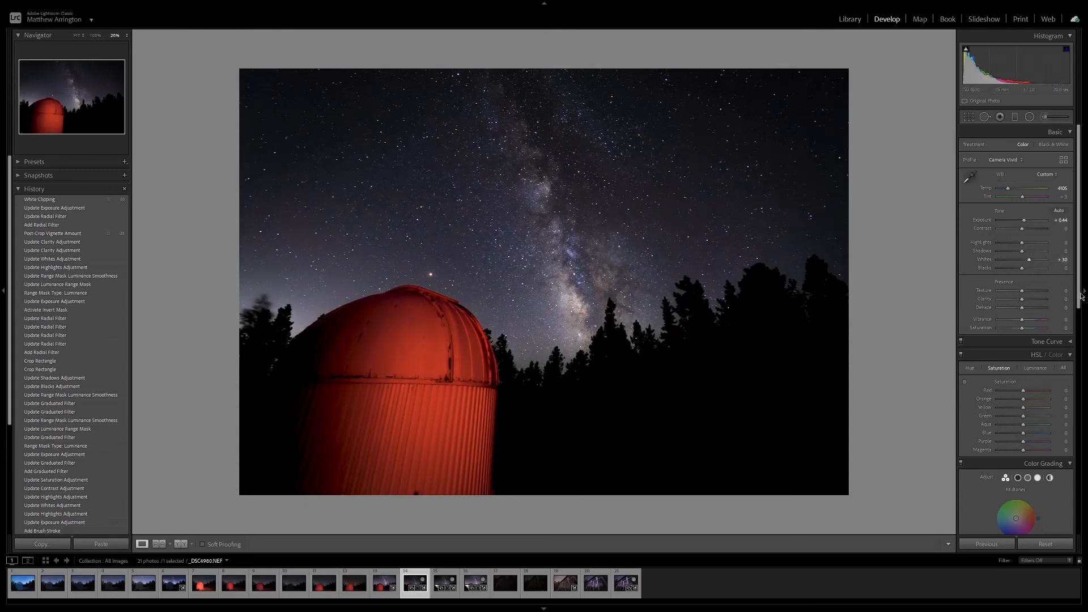
scroll(1080, 306, "down", 5)
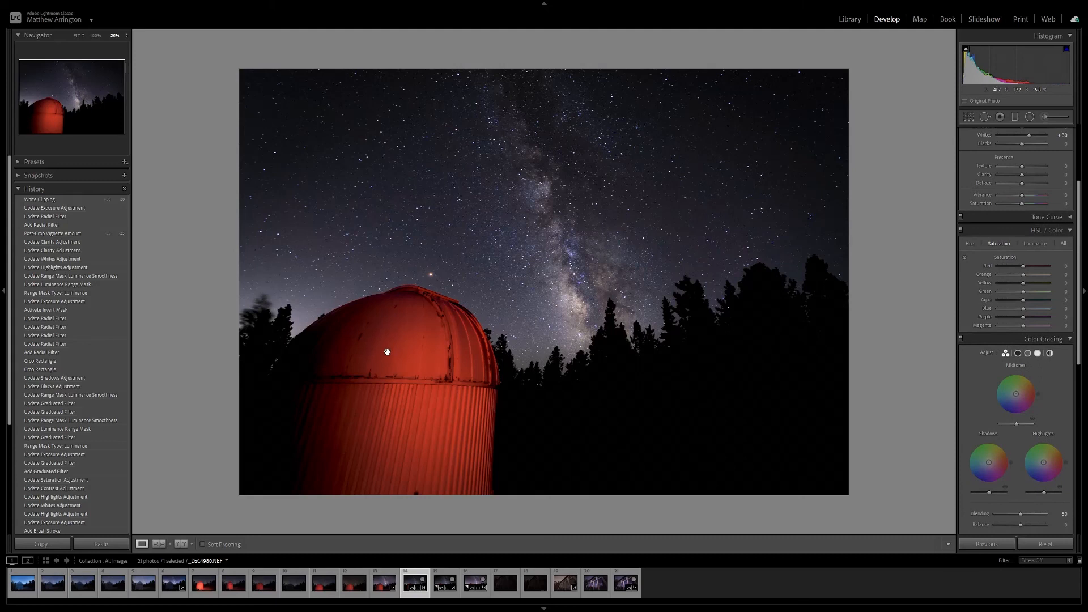
scroll(1078, 234, "up", 5)
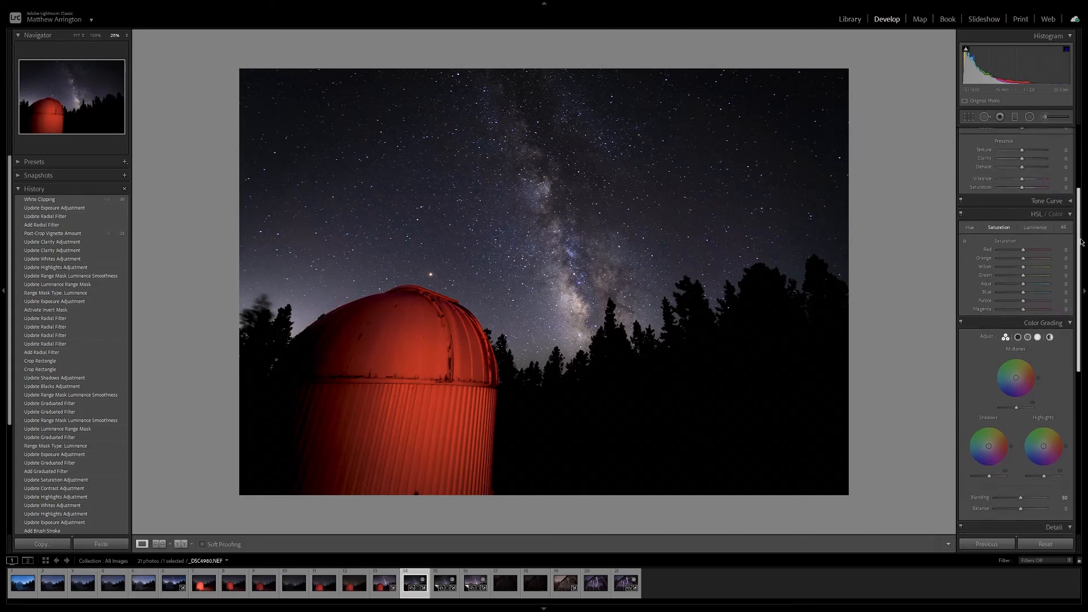
left_click_drag(1087, 170, 1087, 247)
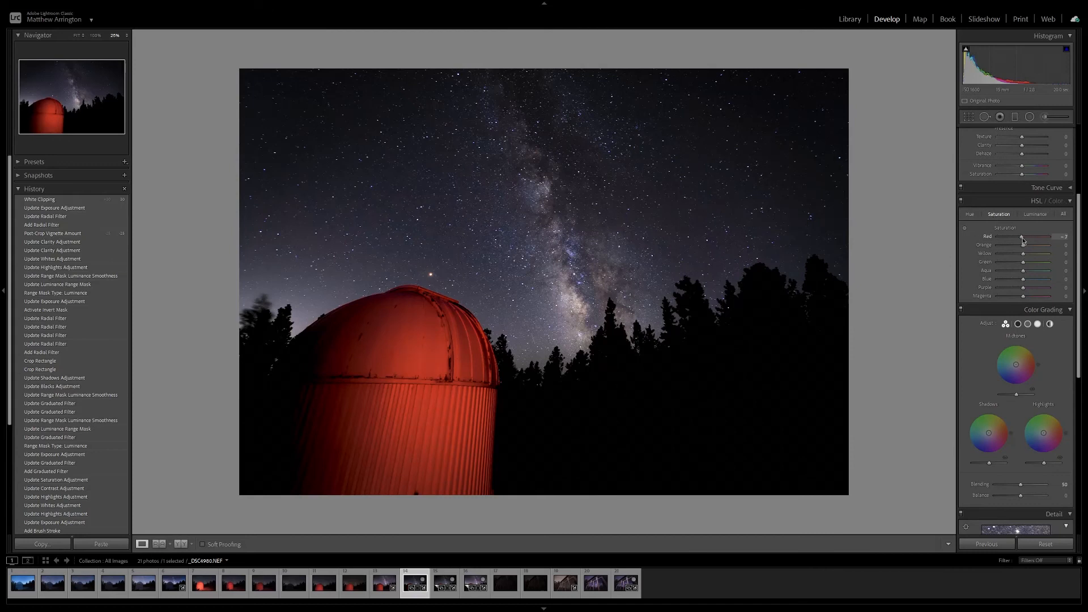
left_click_drag(1023, 237, 1022, 238)
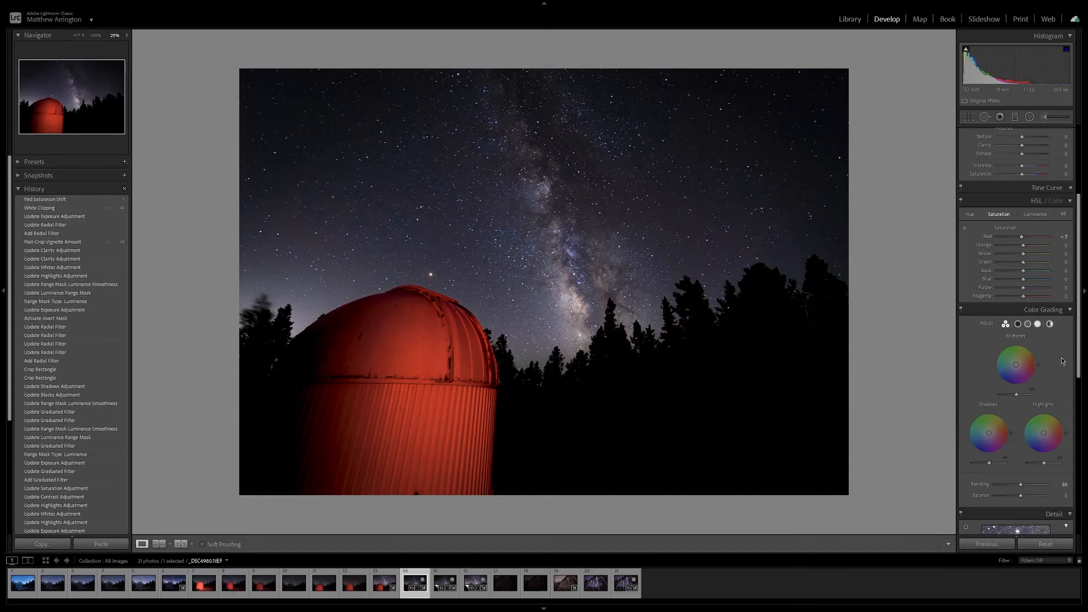
Inspect the observatory dome and the starry sky above it at 100%, and return to the fitted view.
scroll(1073, 325, "up", 5)
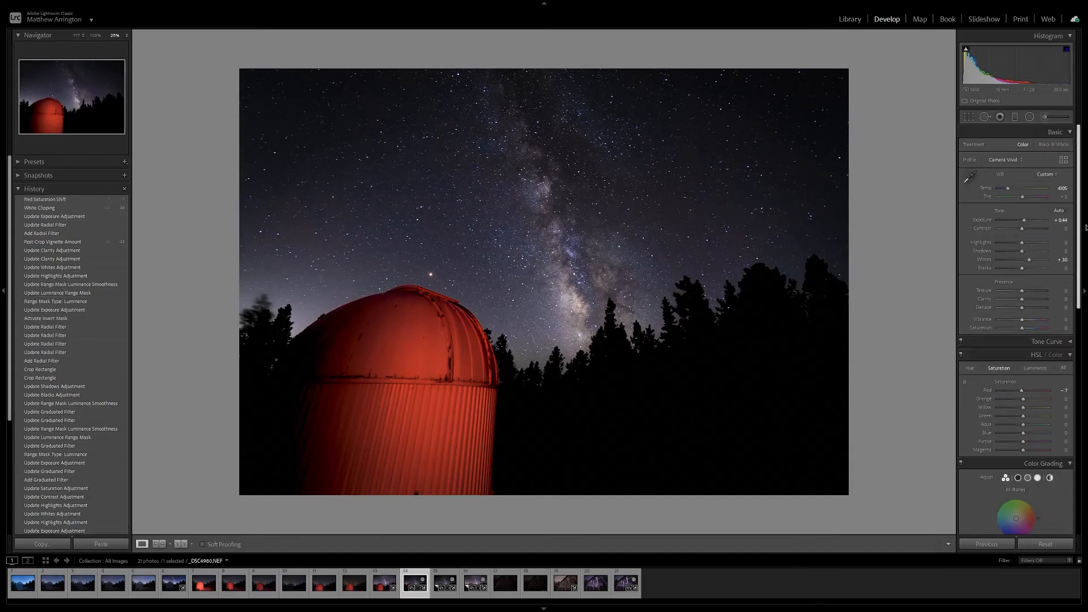
left_click(340, 295)
left_click(419, 303)
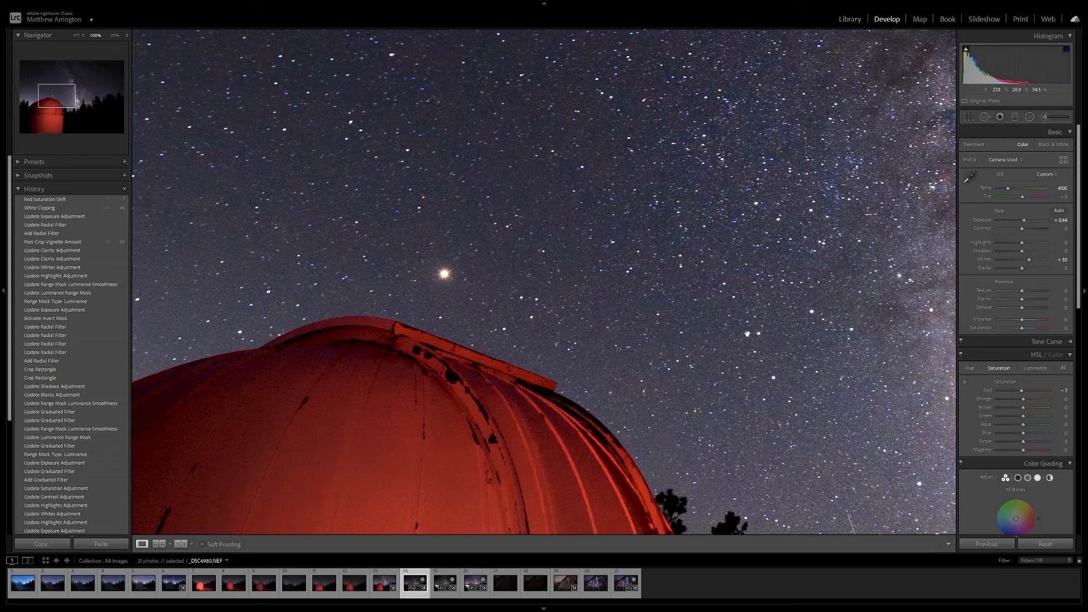
left_click_drag(527, 227, 608, 314)
left_click_drag(386, 253, 481, 296)
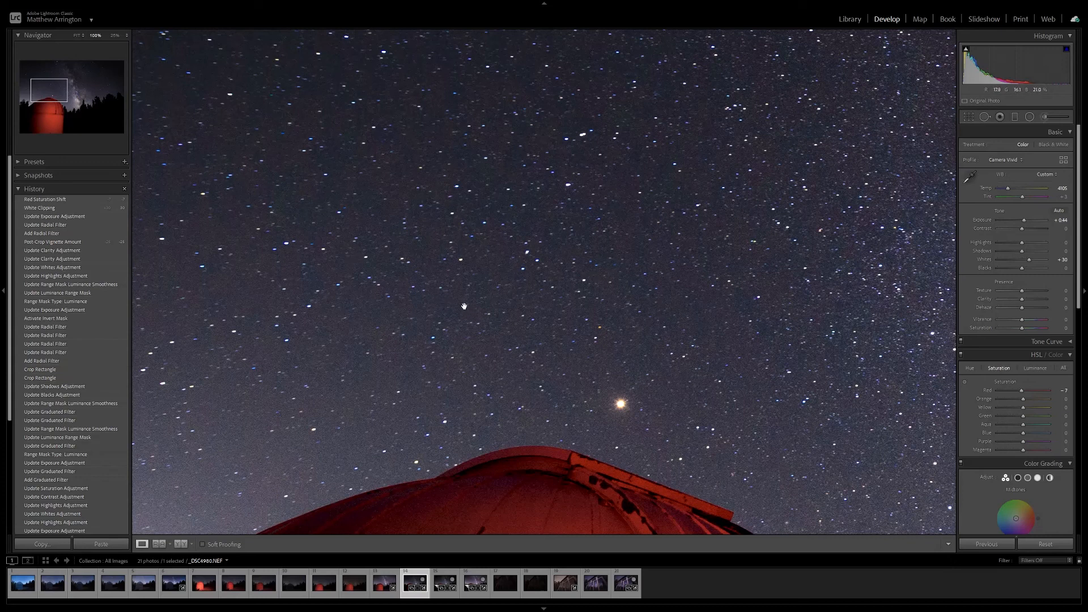
left_click(647, 321)
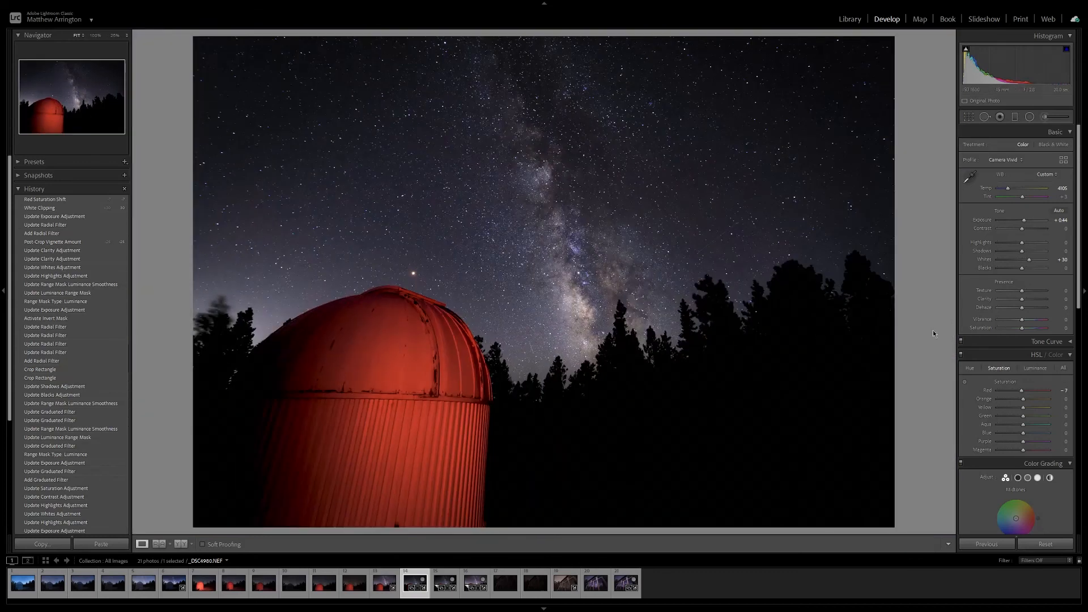
Display the whole edited photo slightly reduced, with the surrounding interface blacked out.
key("super+minus")
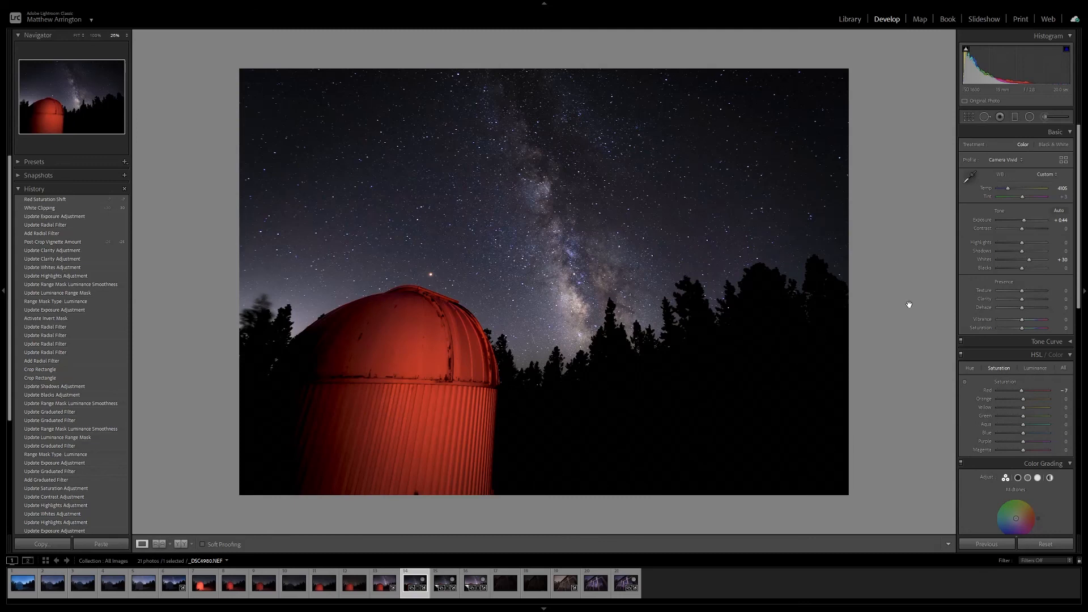
key("l")
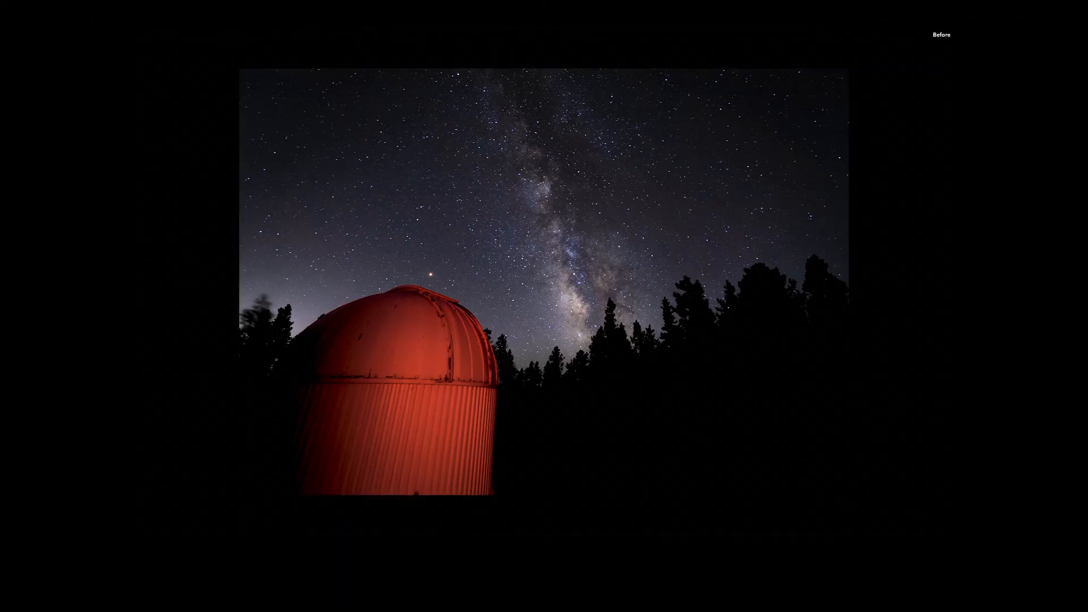